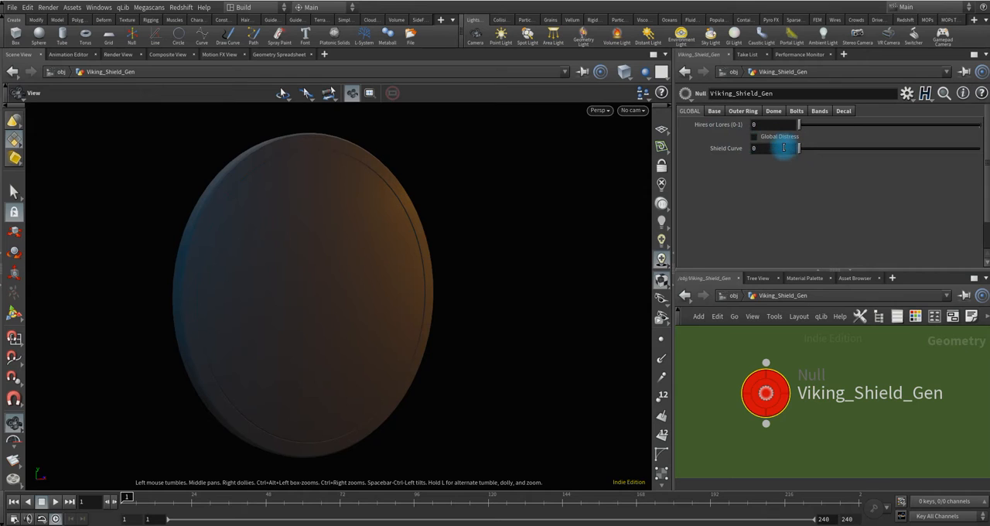
Set the Viking shield generator's global Shield Curve to 10 and check the bend in the shield.
mouse_move(330, 287)
mouse_down()
mouse_move(354, 307)
mouse_move(398, 318)
mouse_move(396, 306)
mouse_move(418, 301)
mouse_move(342, 294)
mouse_up()
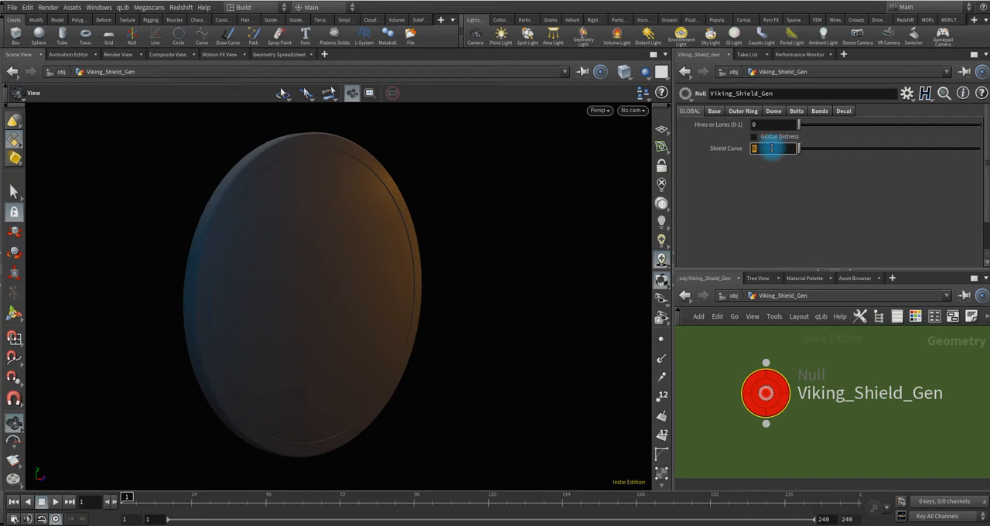
key(Return)
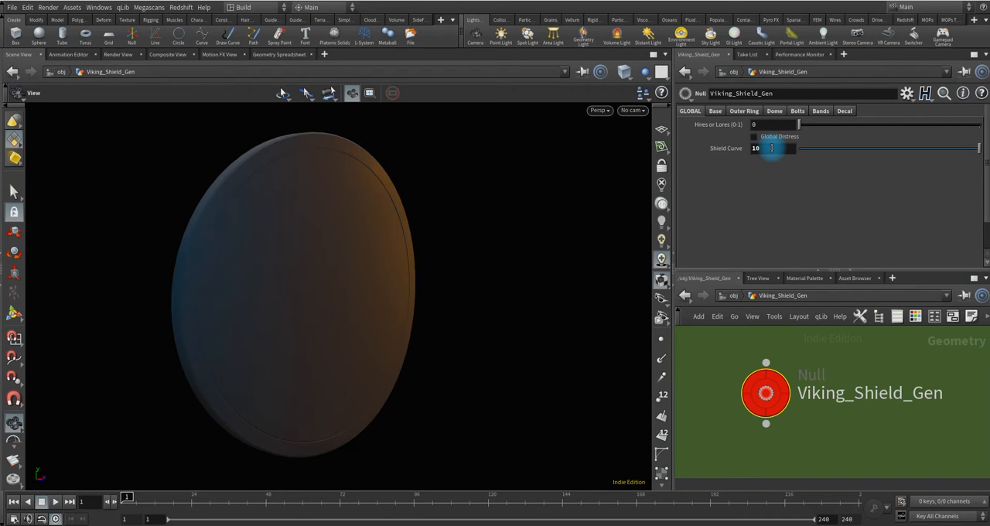
mouse_move(348, 263)
mouse_down()
mouse_move(354, 378)
mouse_move(272, 419)
mouse_move(258, 323)
mouse_move(369, 263)
mouse_move(334, 261)
mouse_up()
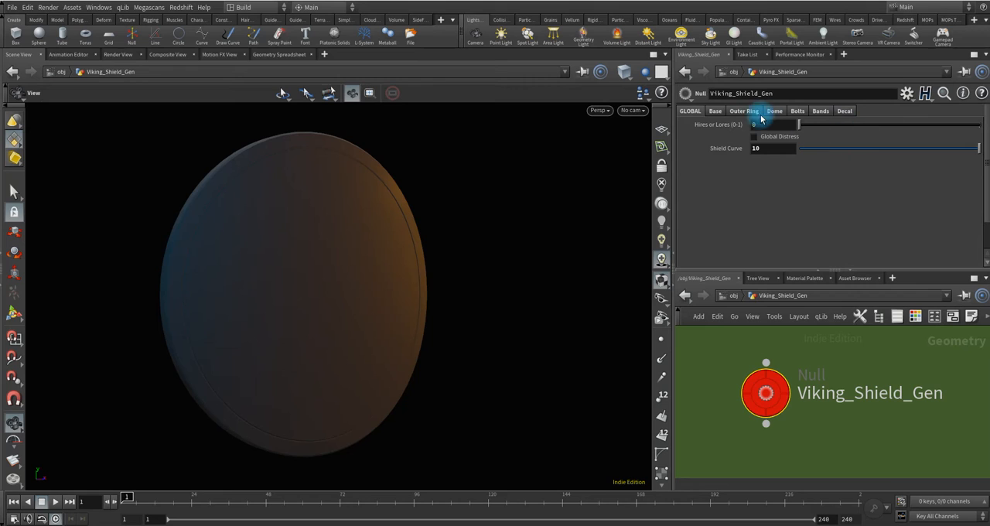
Set the base Shield Resolution to 6 to give the shield a hexagonal outline.
click(715, 111)
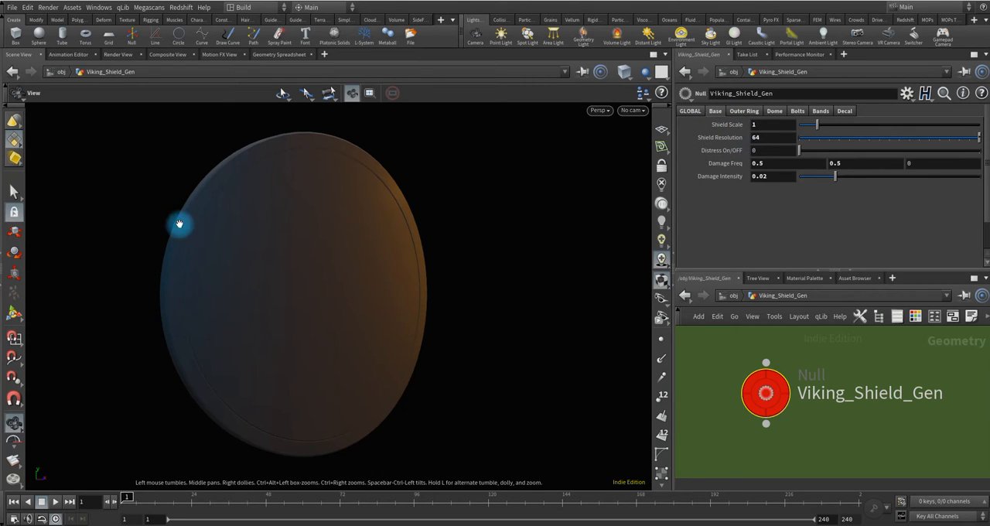
click(737, 112)
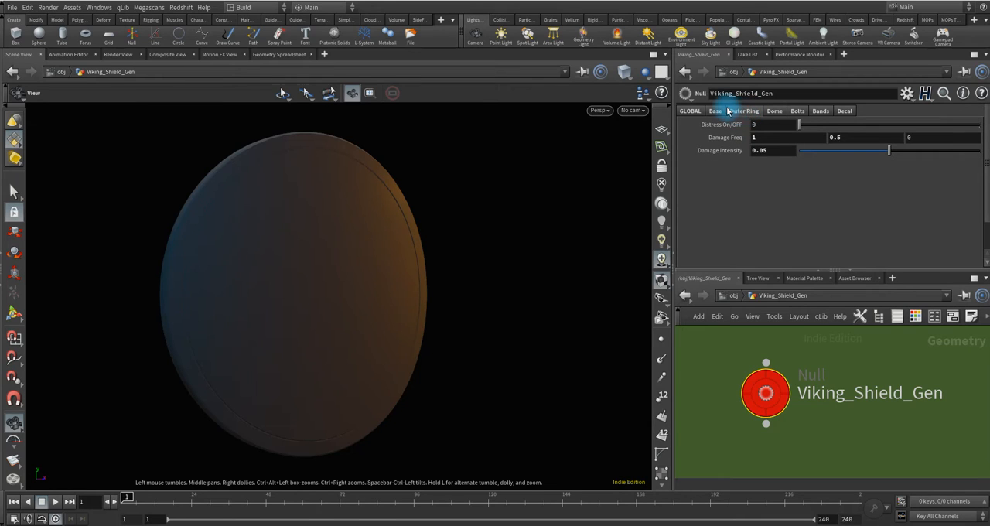
click(720, 111)
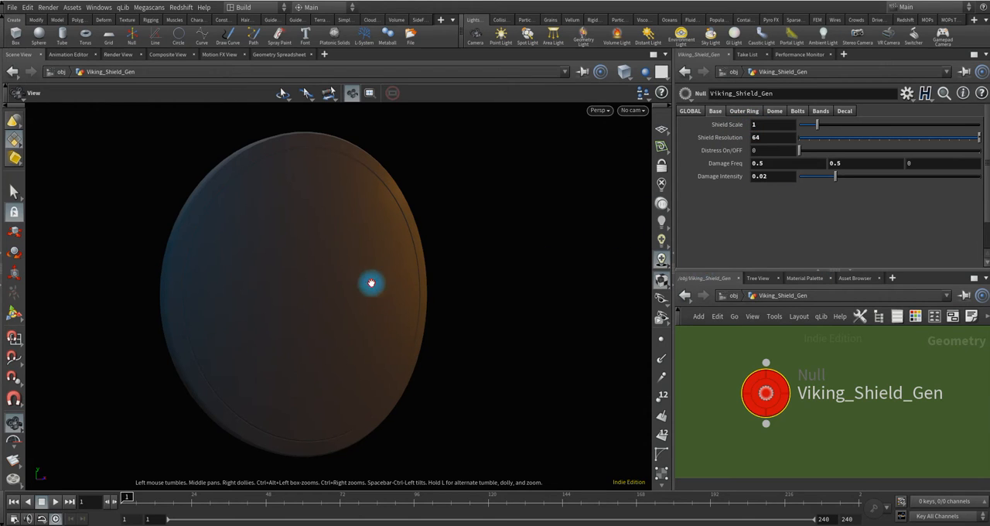
drag(371, 283, 383, 312)
drag(390, 280, 343, 263)
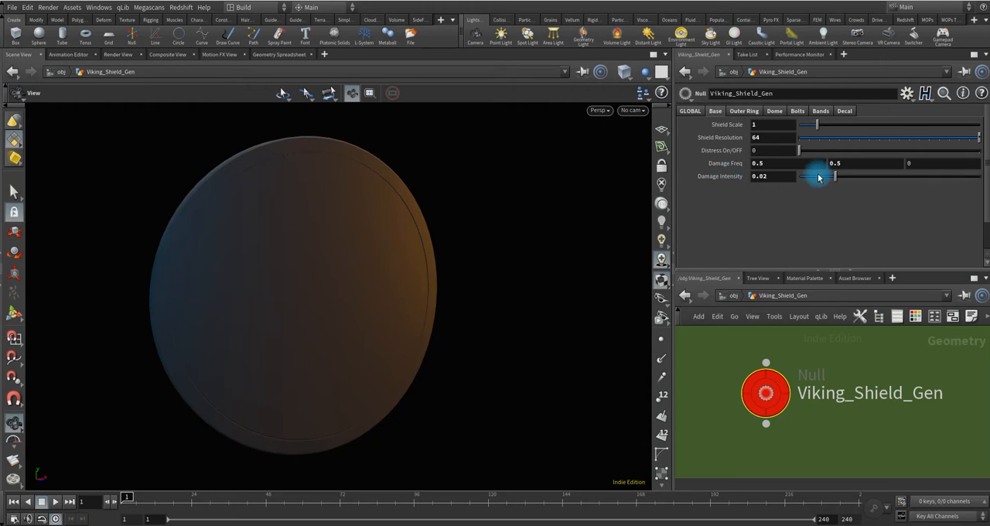
click(769, 137)
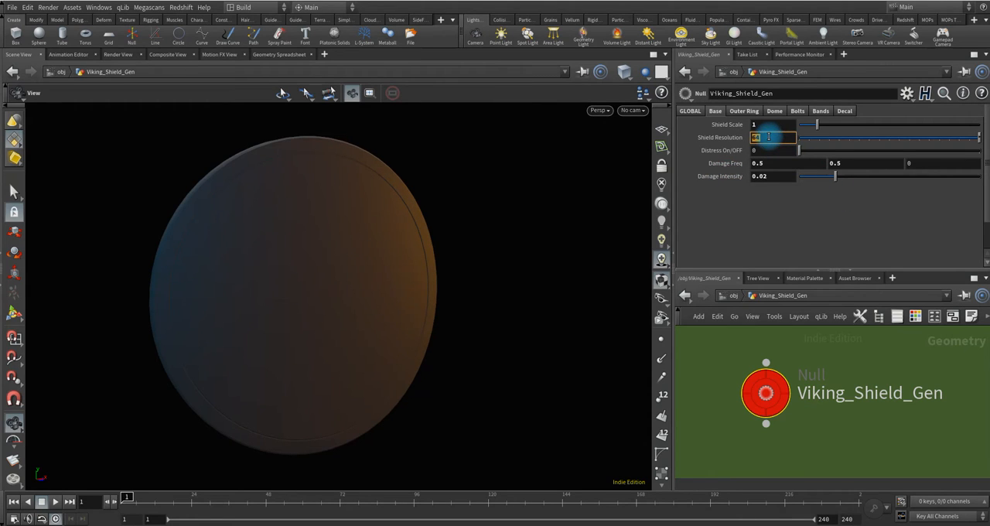
text(6)
key(Return)
drag(339, 257, 371, 318)
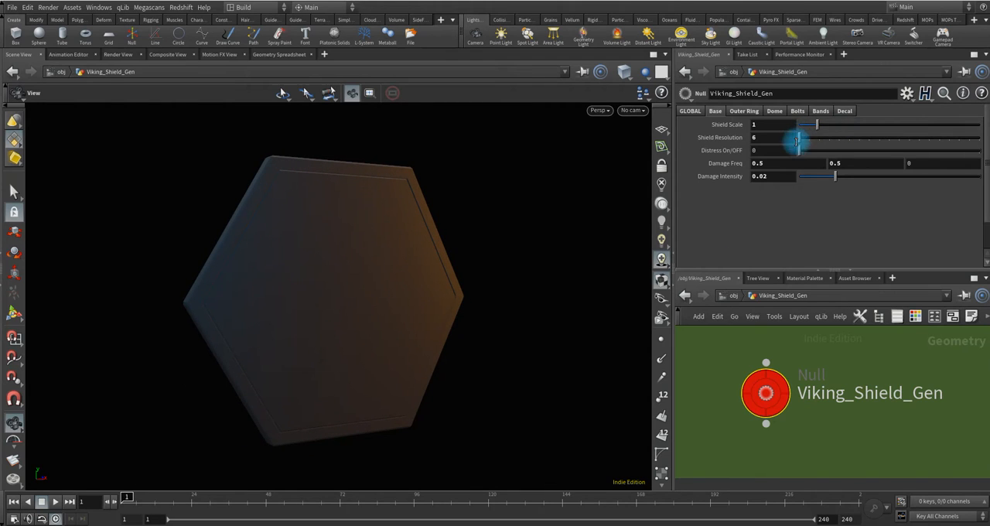
Raise the base Shield Resolution to 12 for a rounder polygonal outline.
click(766, 137)
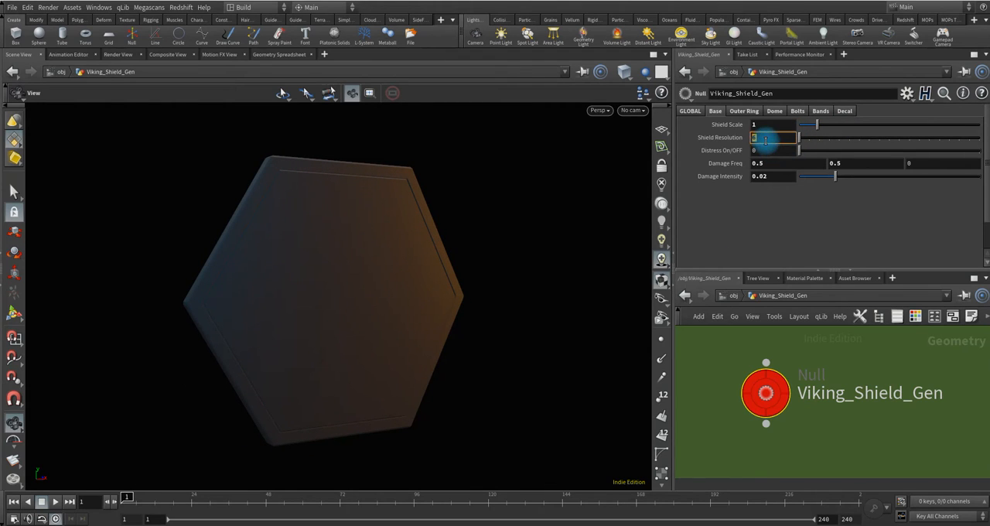
text(12)
key(Return)
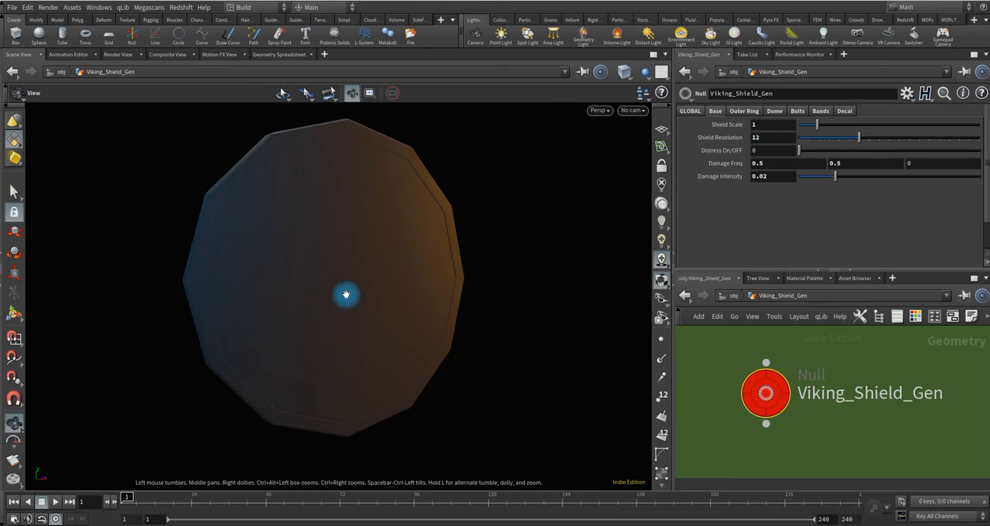
mouse_move(377, 262)
mouse_down()
mouse_move(413, 283)
mouse_move(414, 303)
mouse_move(358, 274)
mouse_move(328, 290)
mouse_move(373, 260)
mouse_move(392, 267)
mouse_up()
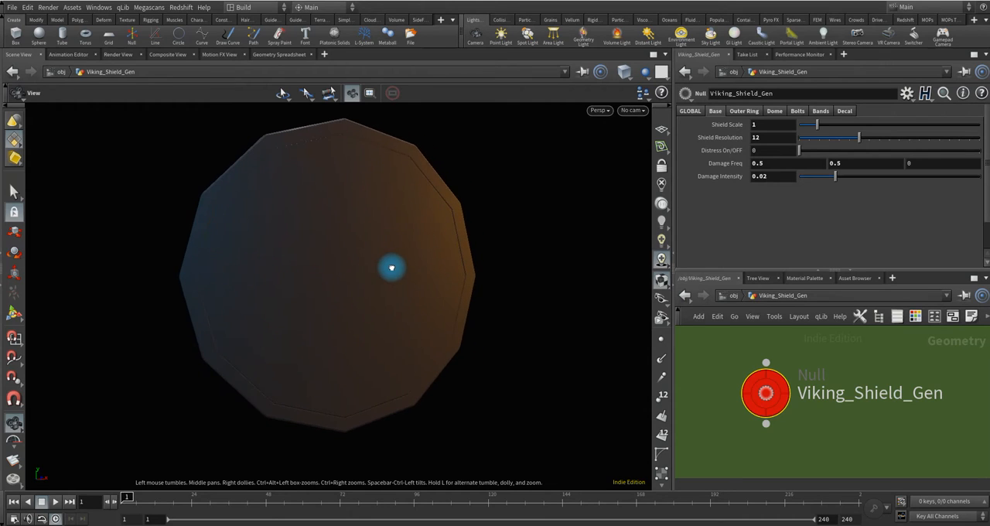
Examine the generator's global, base, outer ring and dome settings, including the distress and damage parameters, alongside the shield model.
click(692, 111)
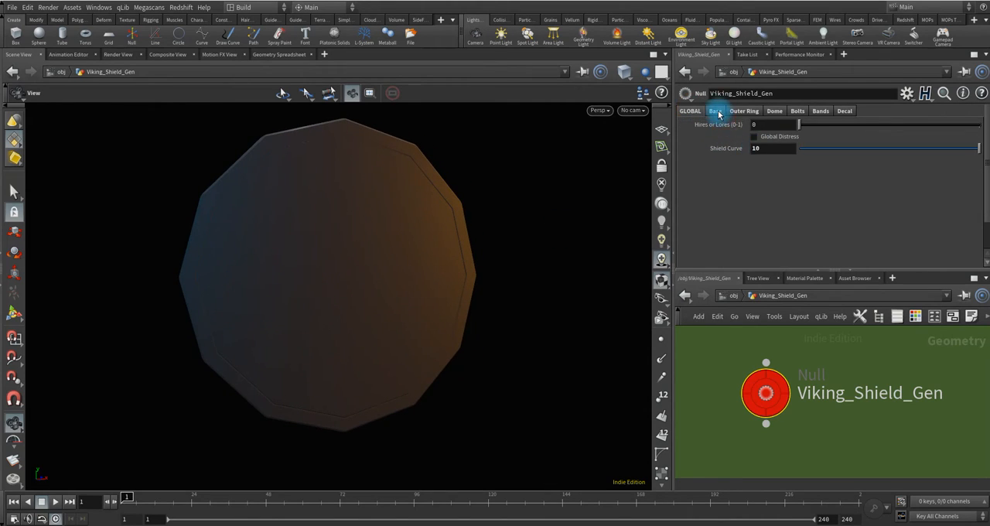
click(715, 111)
click(744, 110)
click(775, 110)
click(798, 111)
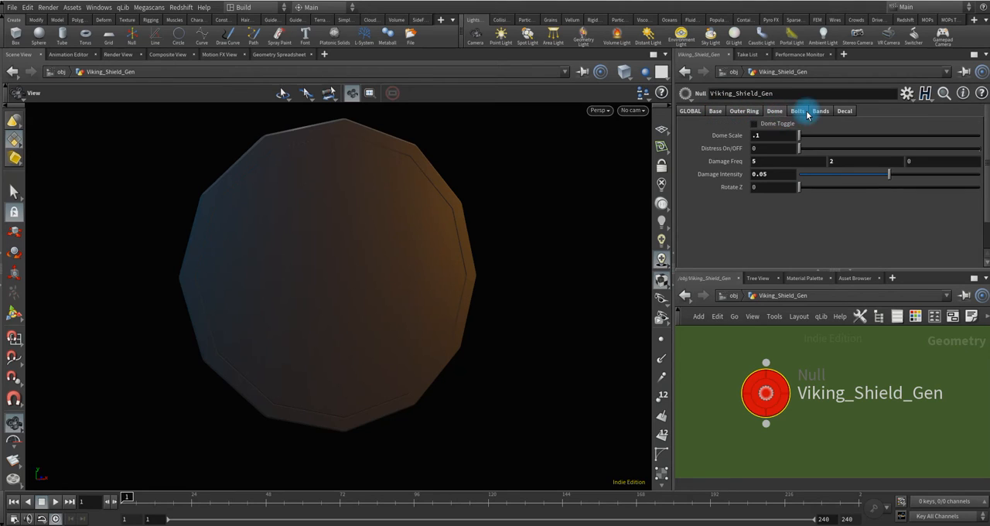
click(716, 110)
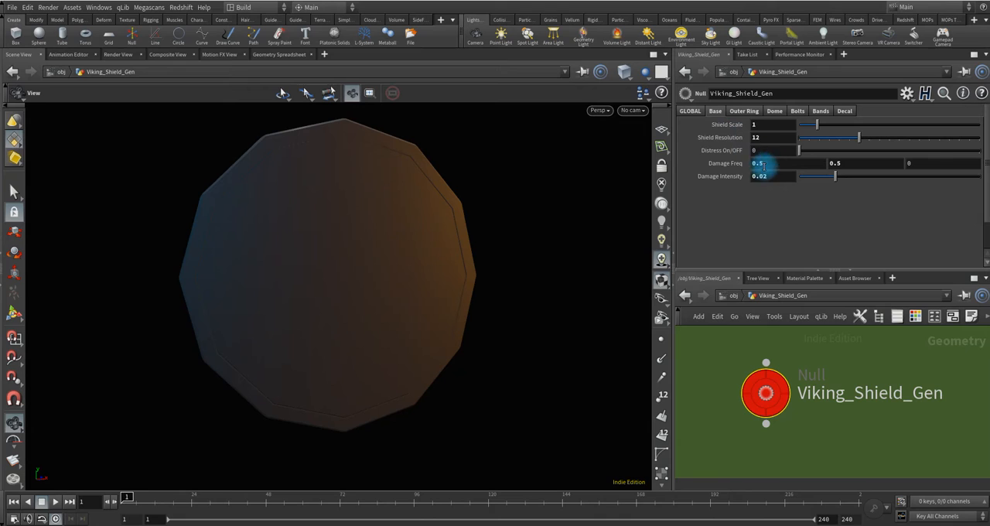
drag(364, 263, 383, 298)
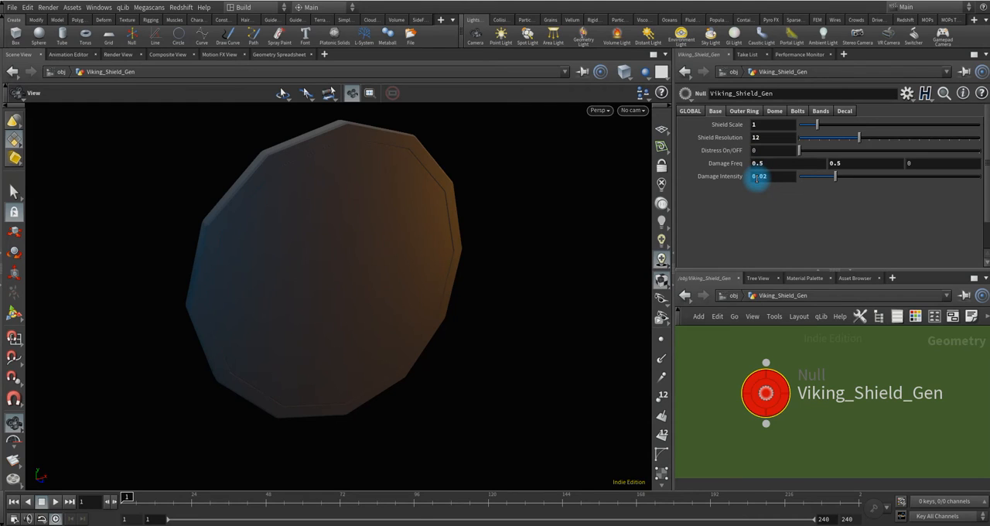
click(714, 110)
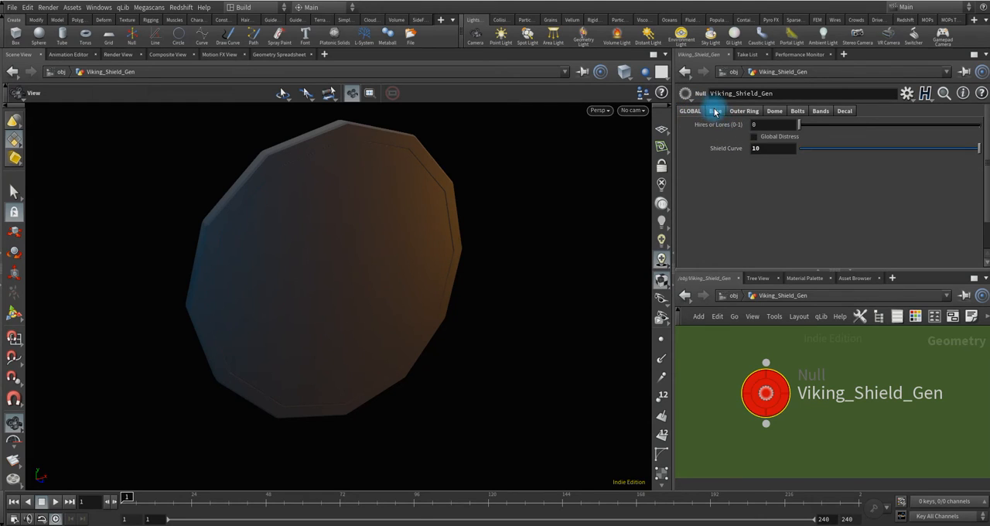
click(716, 112)
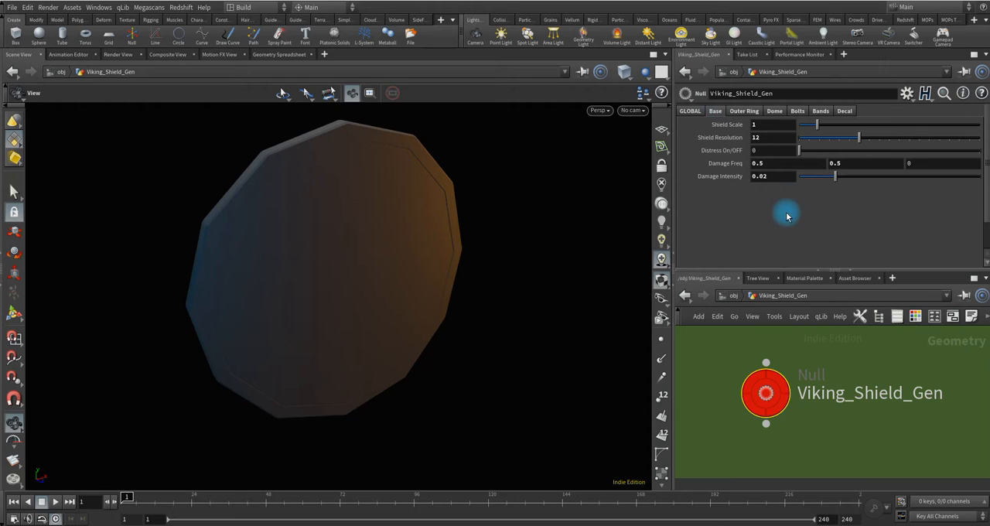
drag(383, 273, 371, 256)
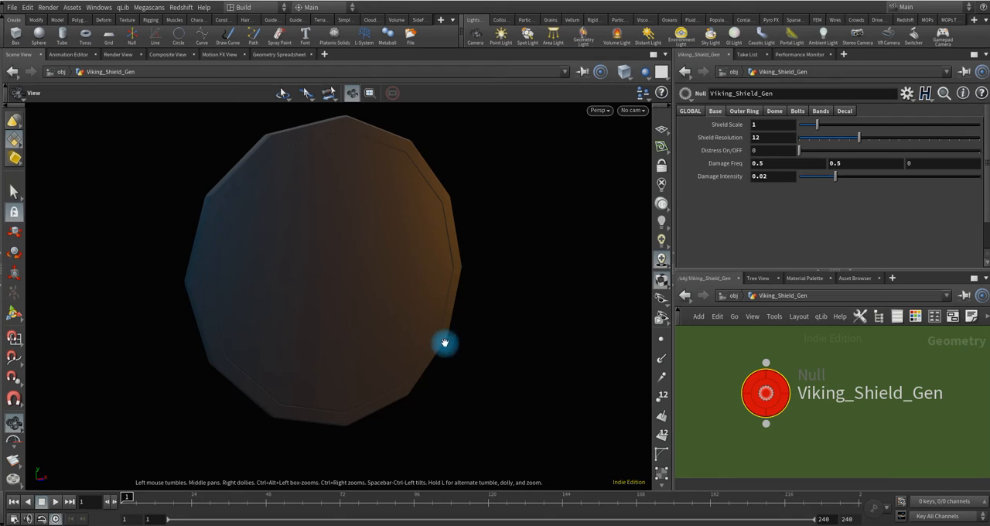
mouse_move(391, 297)
mouse_down()
mouse_move(387, 289)
mouse_move(369, 300)
mouse_move(378, 287)
mouse_up()
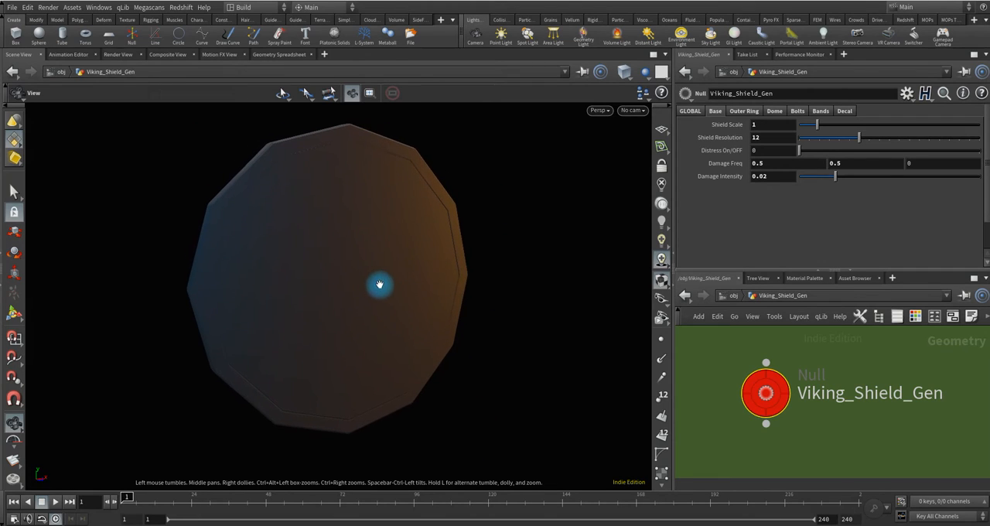
click(741, 112)
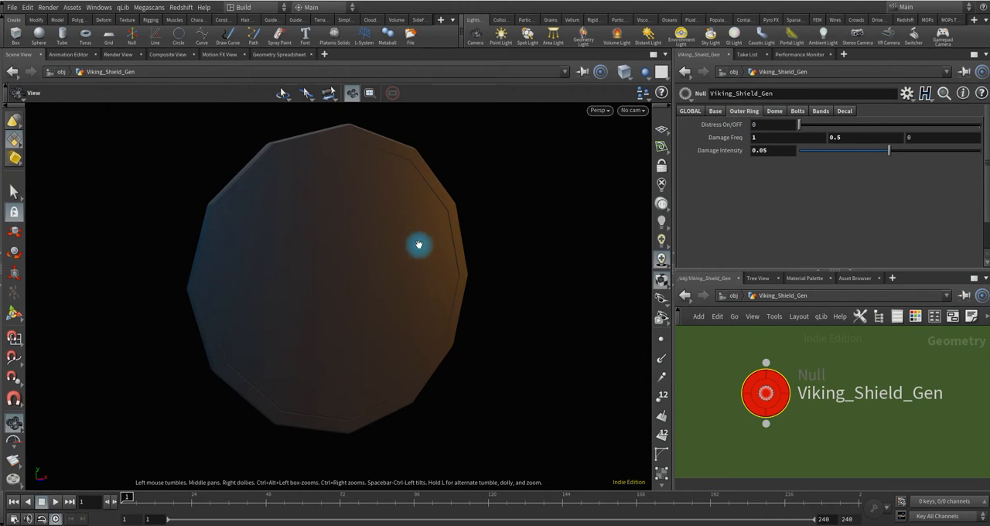
Set the base Shield Resolution to 32.
click(716, 111)
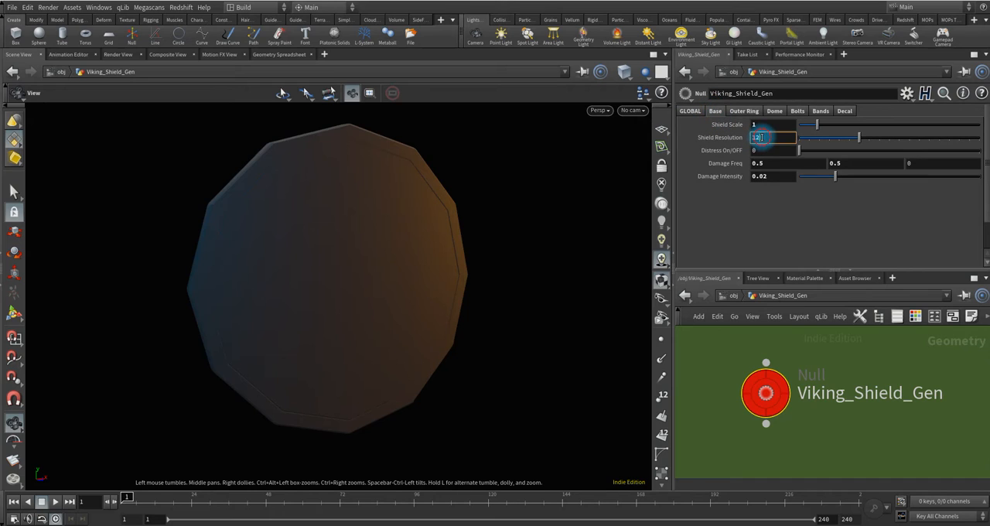
text(32)
key(Return)
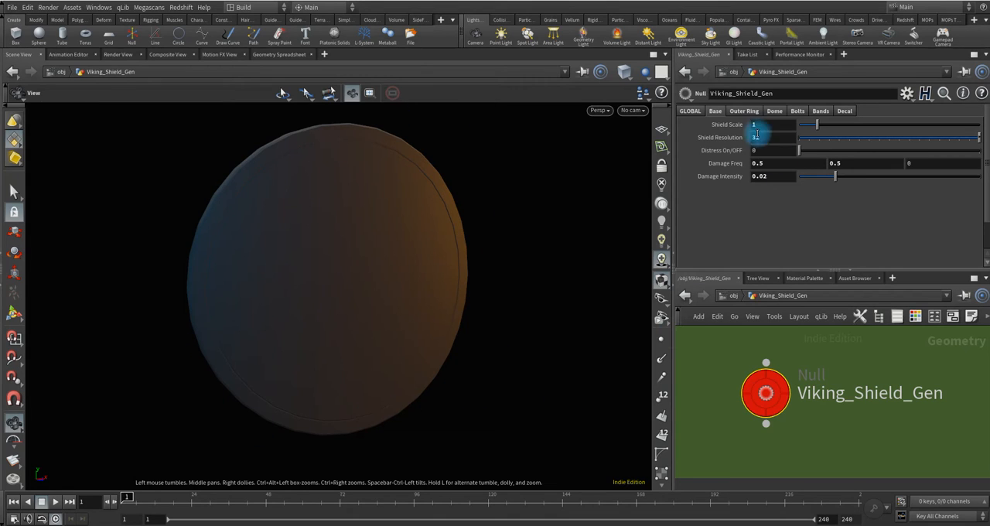
Enable the dome at the centre of the shield and inspect it on the model.
click(741, 113)
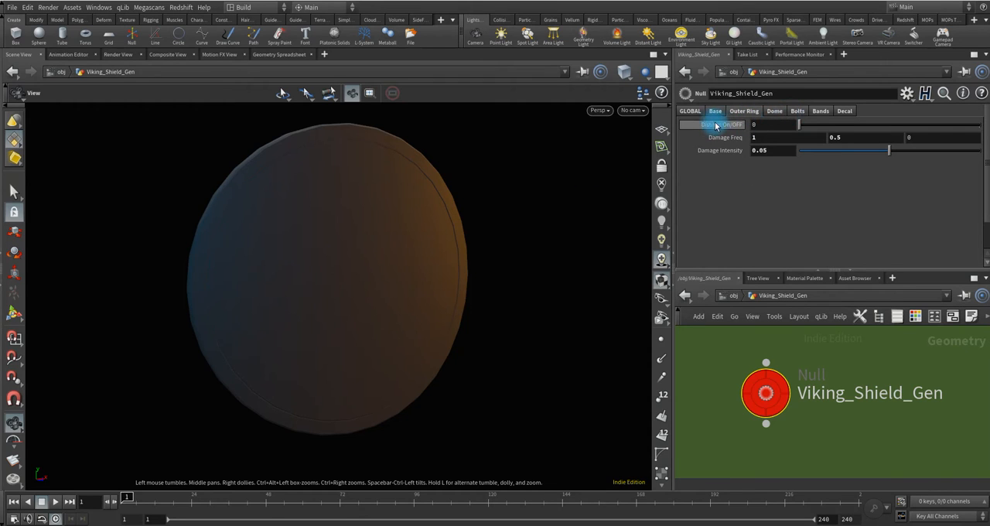
click(775, 111)
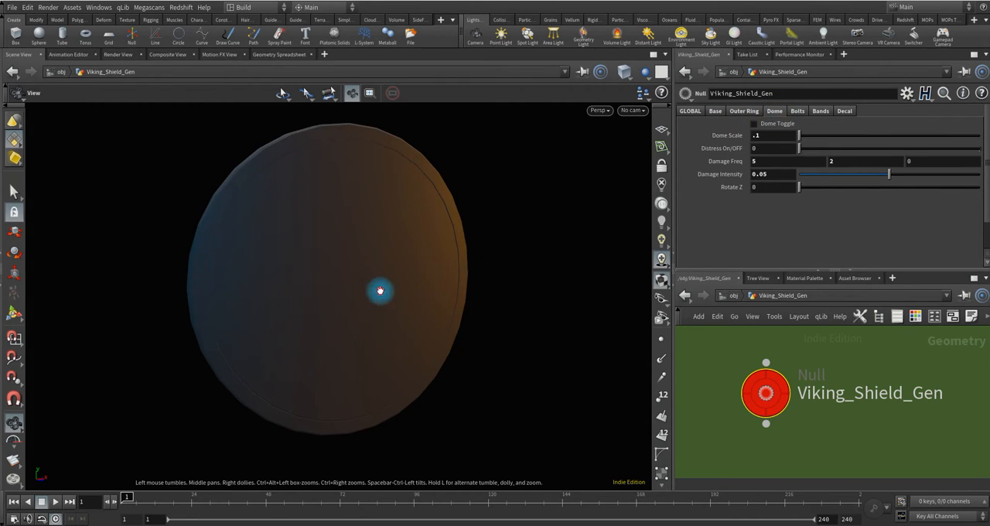
drag(380, 289, 351, 287)
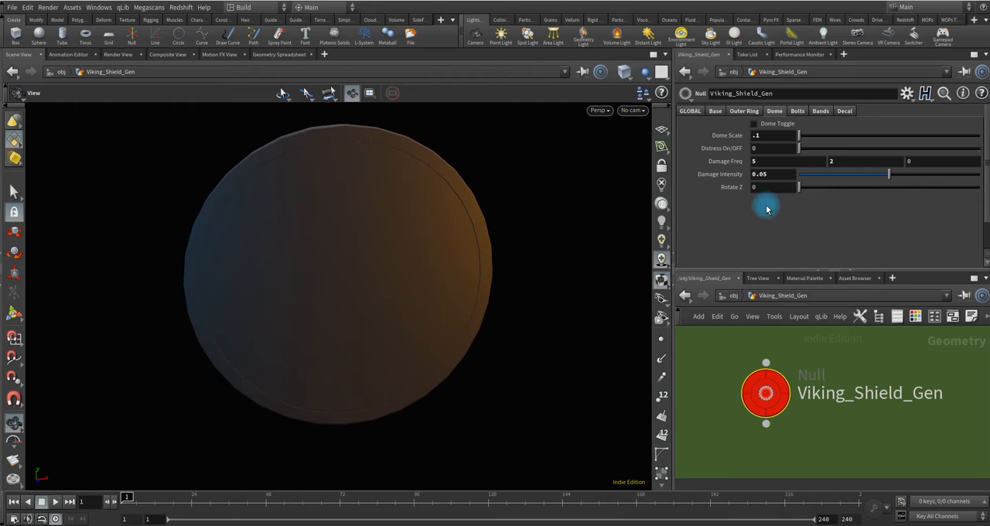
click(755, 124)
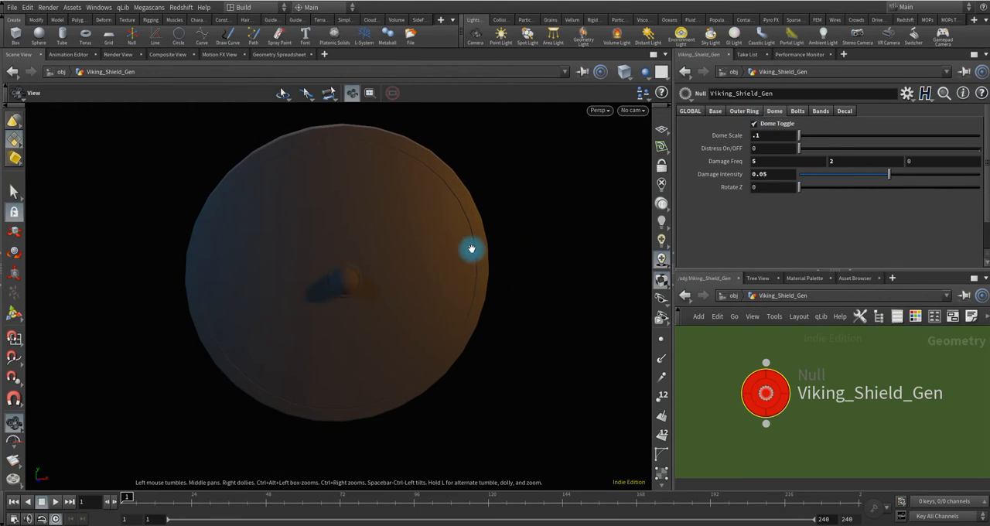
drag(367, 280, 399, 255)
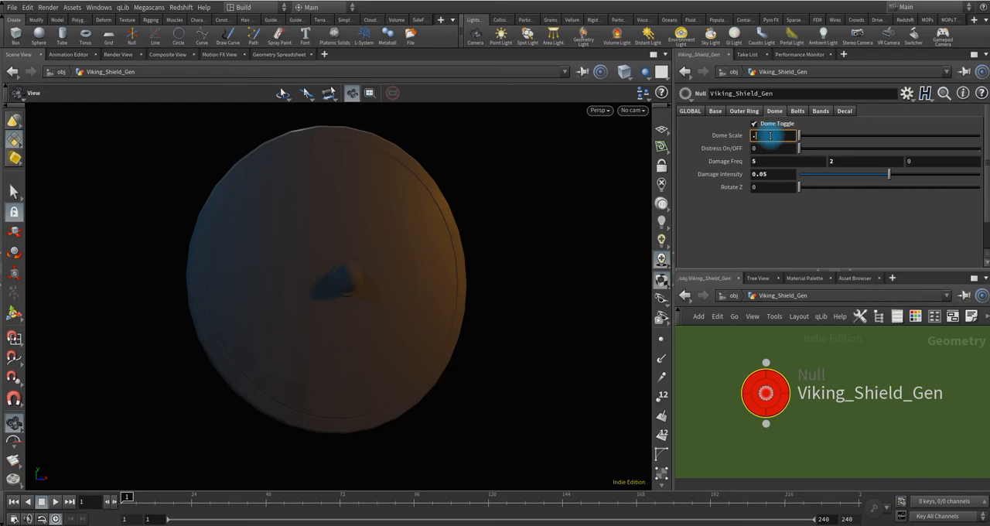
Try a Dome Scale of .25 and settle on .2.
text(25)
key(Return)
mouse_move(371, 283)
mouse_down()
mouse_move(416, 297)
mouse_move(265, 281)
mouse_move(364, 288)
mouse_up()
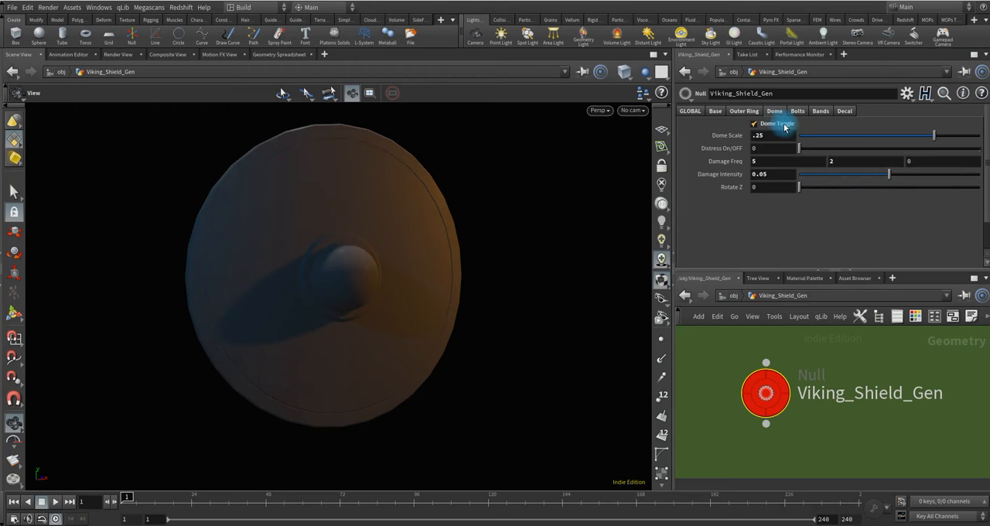
key(Return)
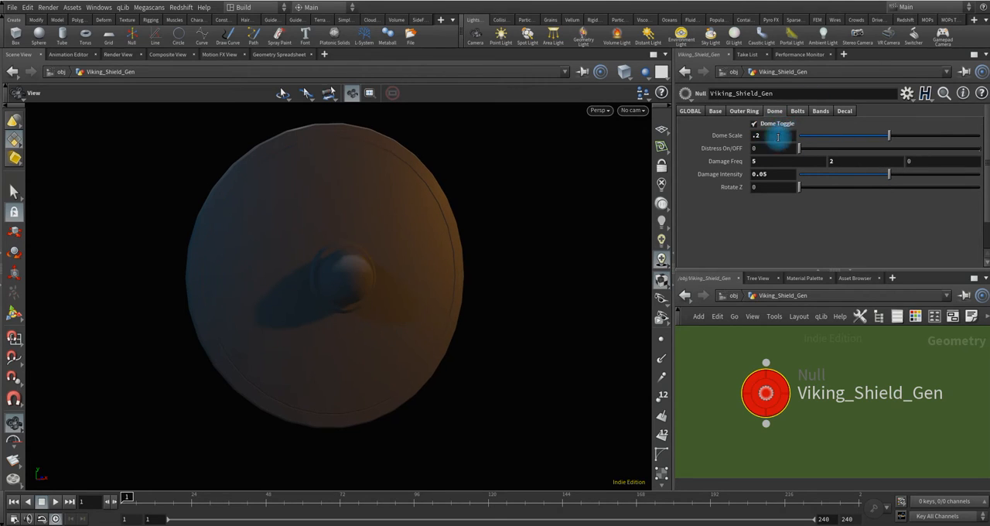
Enable the bolts around the shield's rim, set their number to 8 and inspect them from several angles.
click(798, 112)
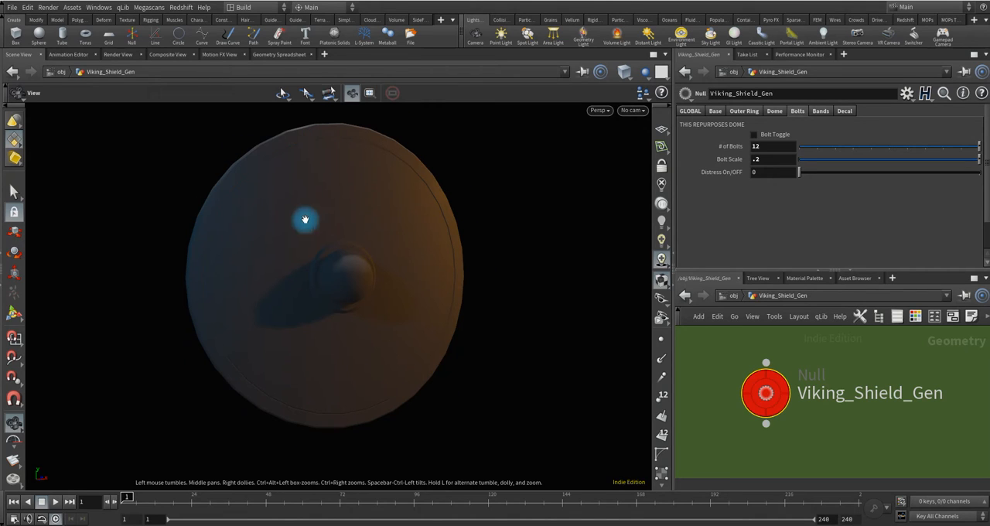
click(756, 136)
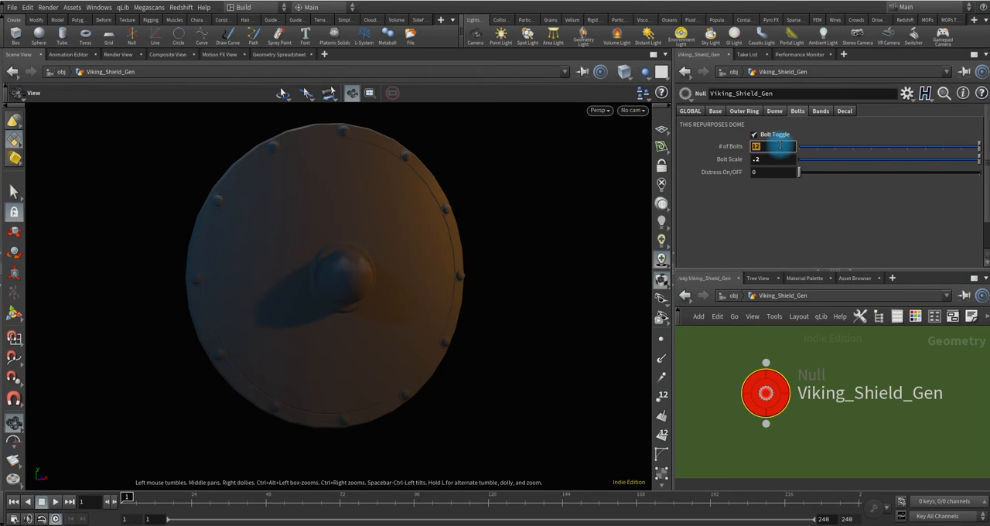
text(8)
key(Return)
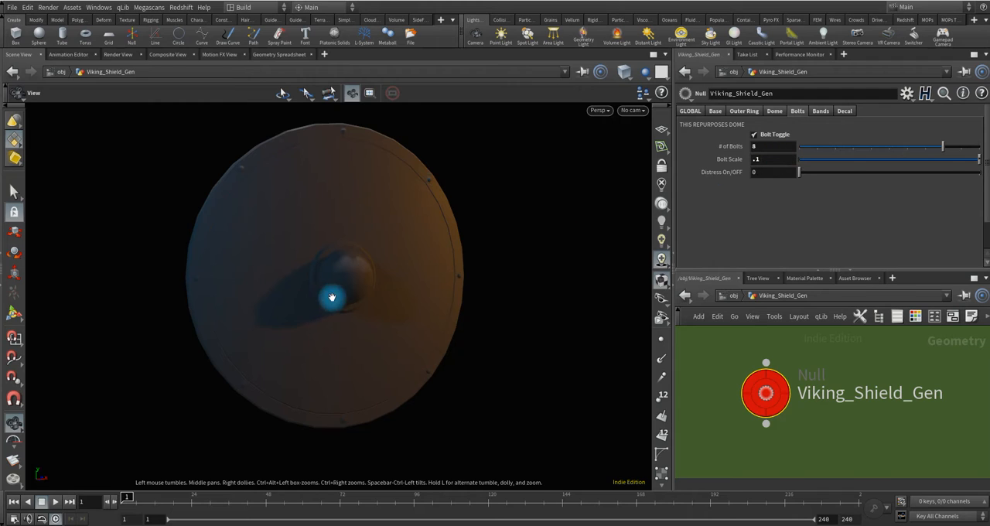
drag(332, 294, 380, 292)
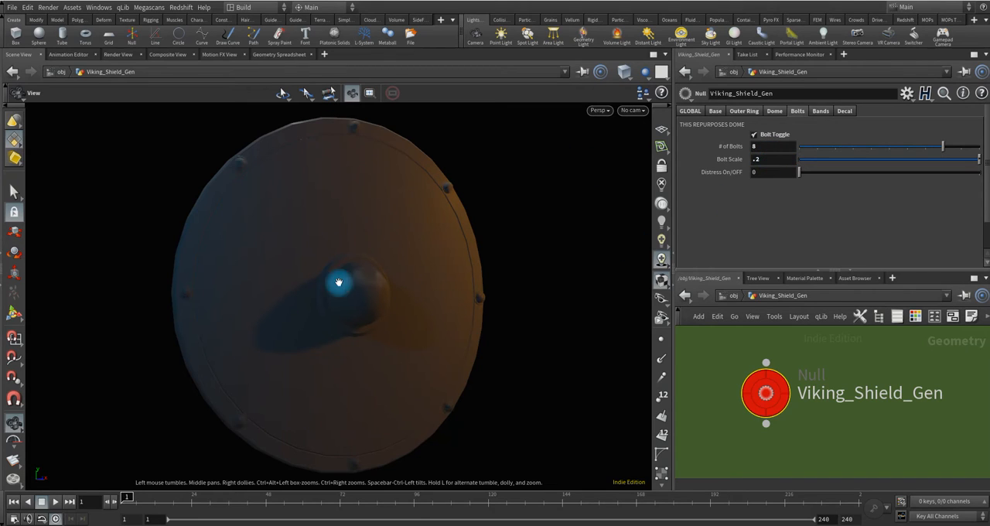
mouse_move(358, 319)
mouse_down()
mouse_move(298, 347)
mouse_move(345, 316)
mouse_up()
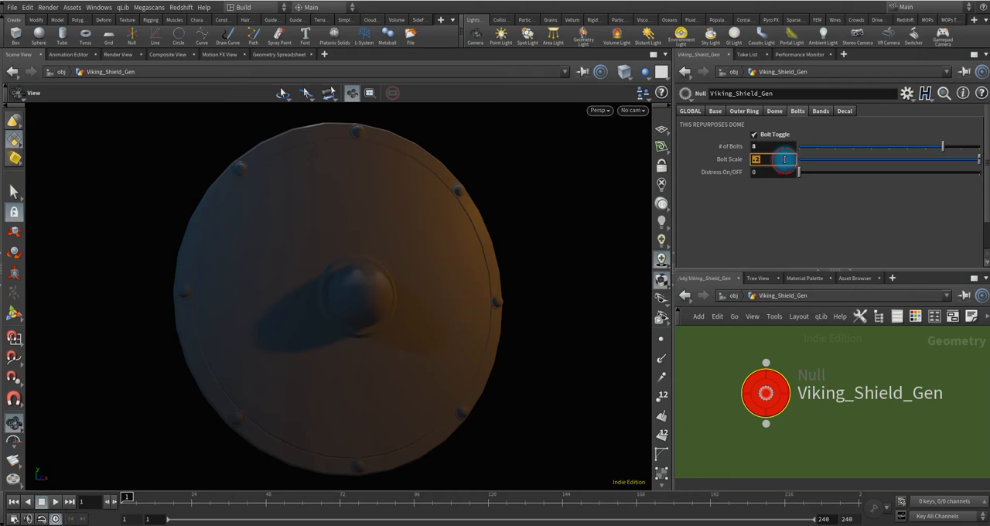
Set the Bolt Scale to .15 and check the smaller bolts around the rim.
key(Return)
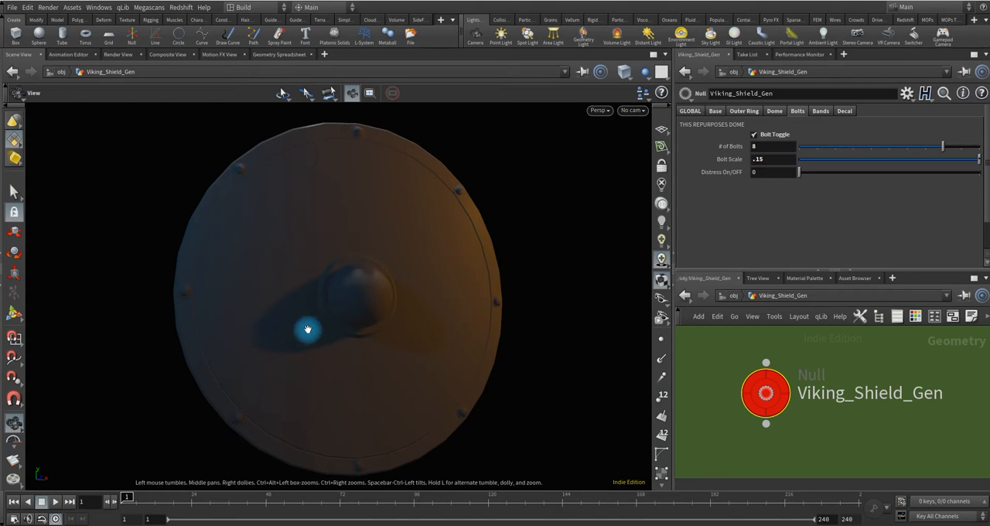
drag(338, 314, 360, 301)
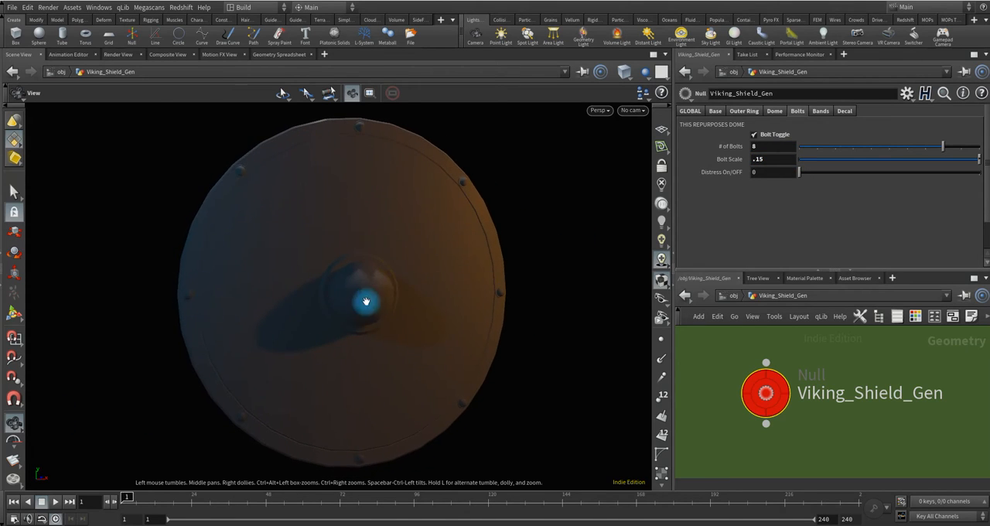
Enable the front bands on the shield, try 3 bands and settle on 6.
click(825, 112)
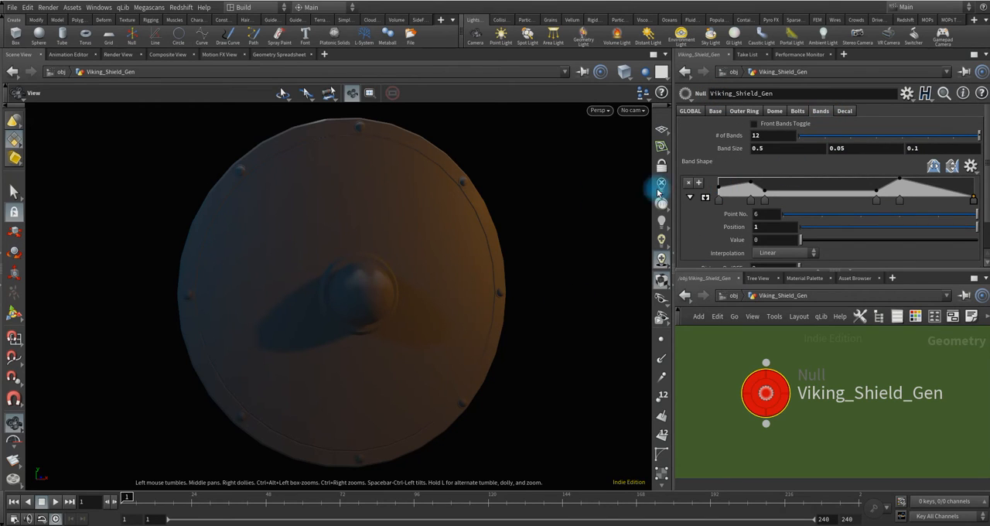
click(755, 123)
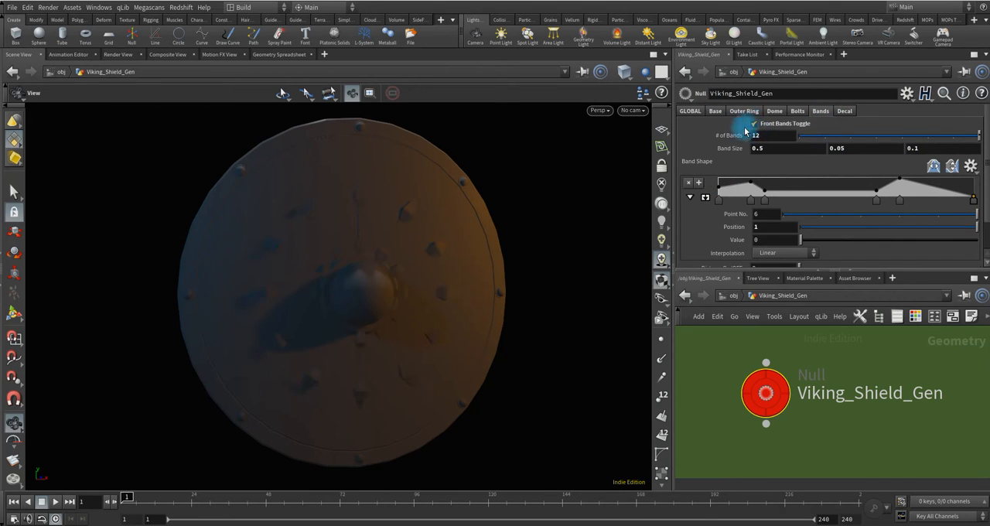
mouse_move(389, 276)
mouse_down()
mouse_move(440, 284)
mouse_move(373, 281)
mouse_up()
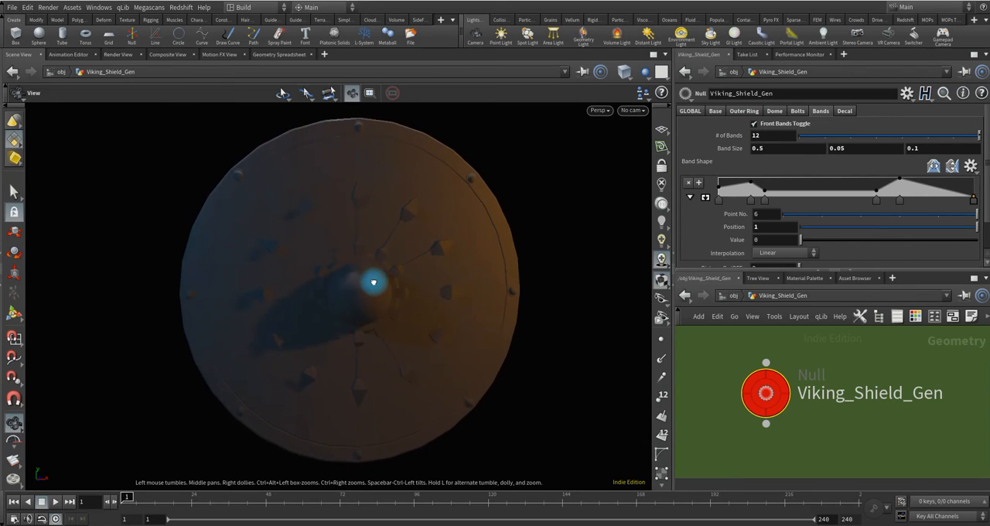
click(762, 136)
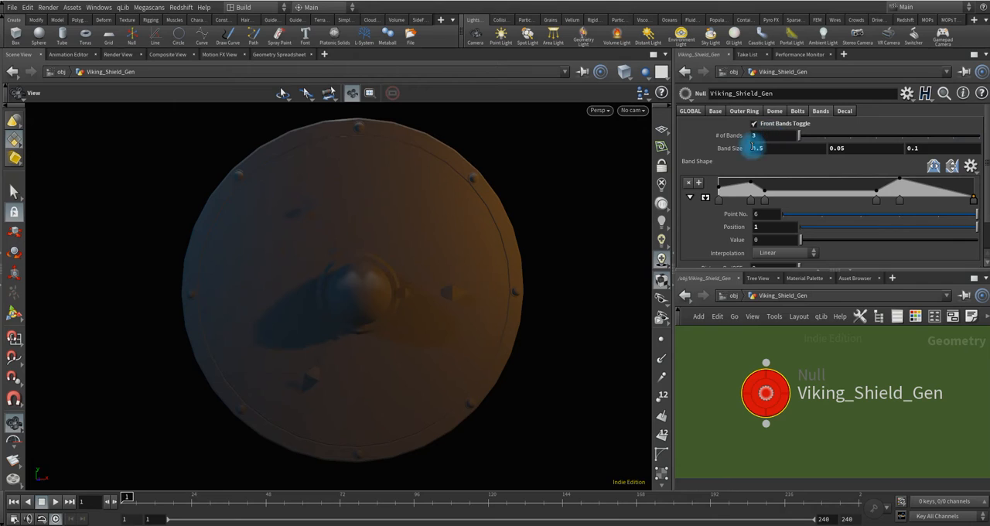
drag(374, 312, 422, 296)
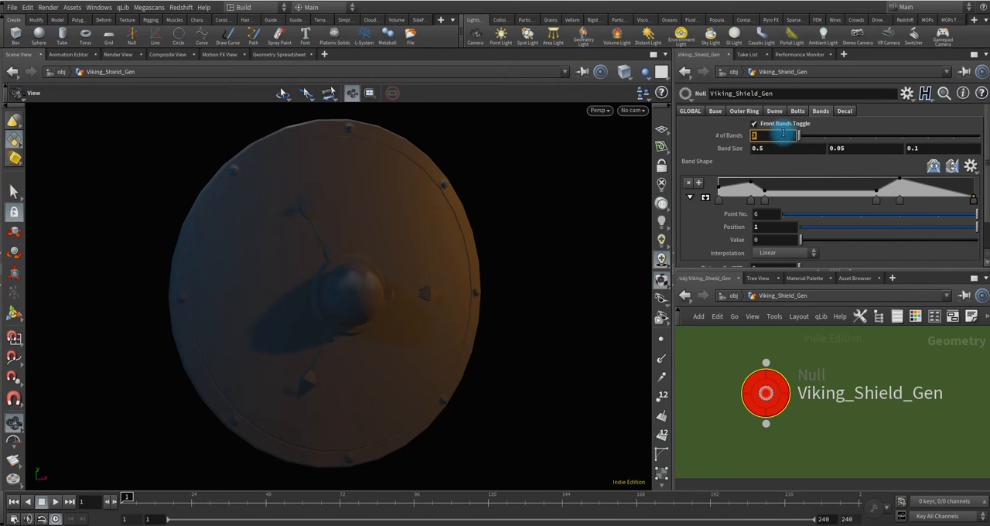
mouse_move(410, 299)
mouse_down()
mouse_move(333, 289)
mouse_move(358, 301)
mouse_move(388, 267)
mouse_up()
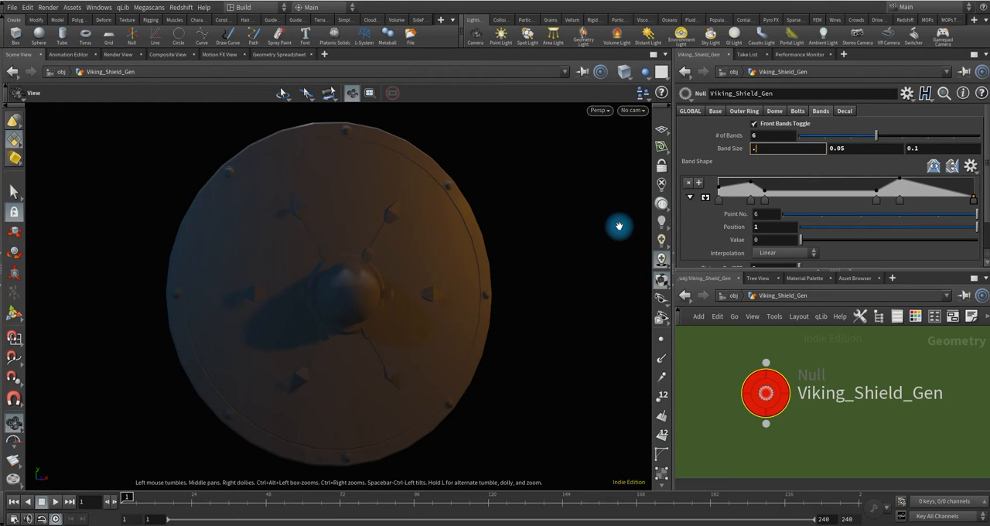
Set the first Band Size value to .75 and the second to .025, and inspect the bands.
drag(400, 243, 380, 294)
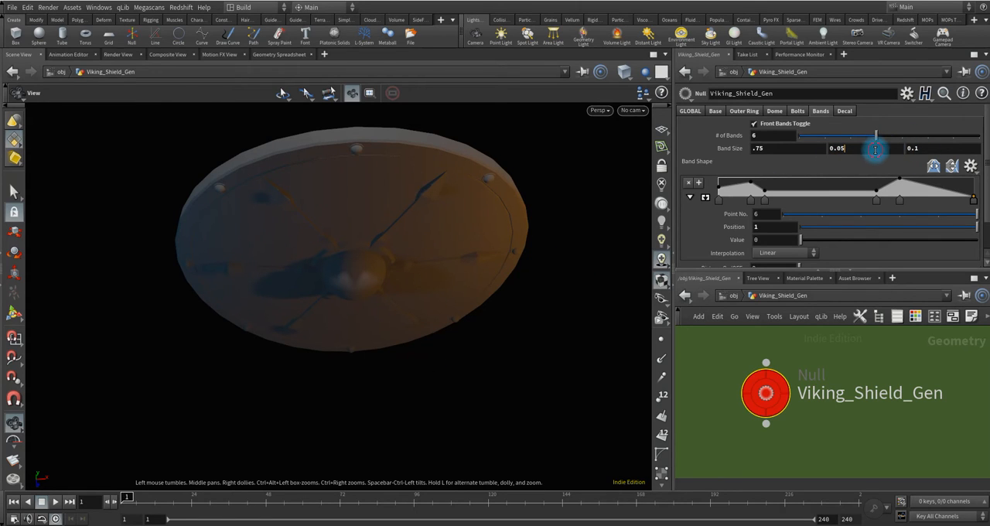
text(5)
key(Return)
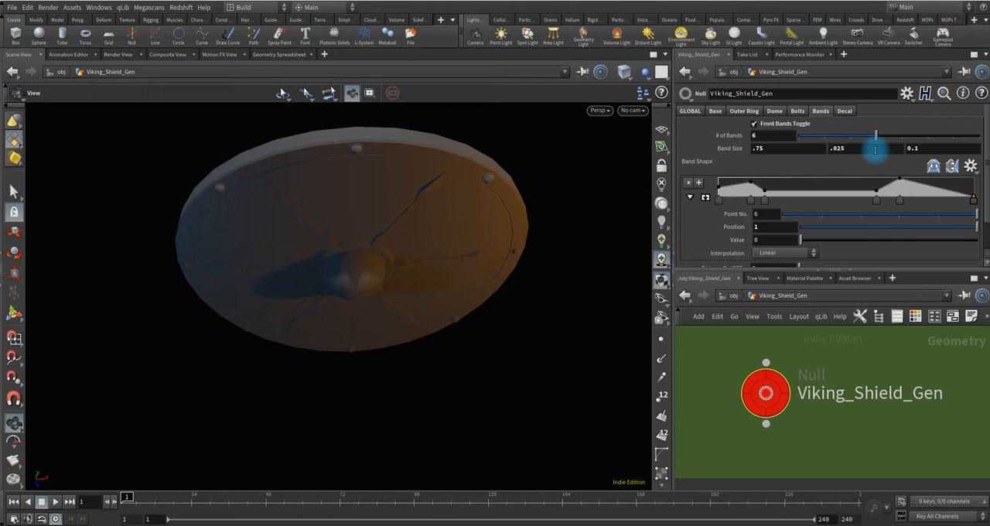
drag(376, 347, 420, 183)
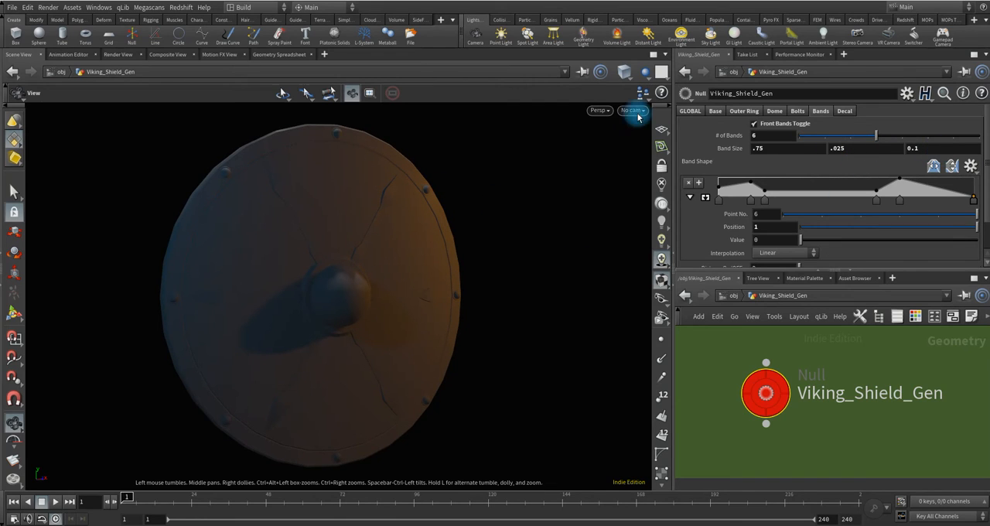
Display the shield wire-shaded under plain viewport lighting instead of the scene lights to show the band geometry.
click(626, 78)
click(656, 169)
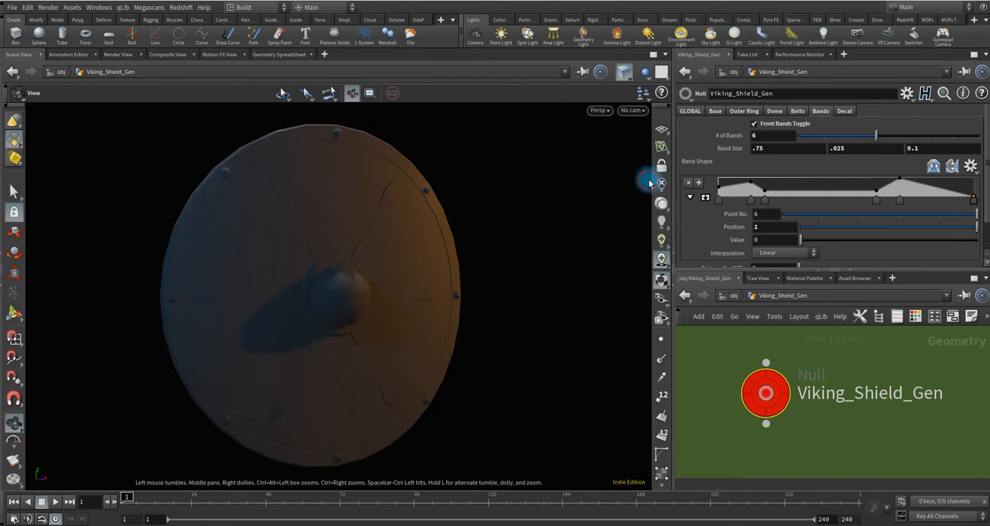
scroll(338, 307, up, 5)
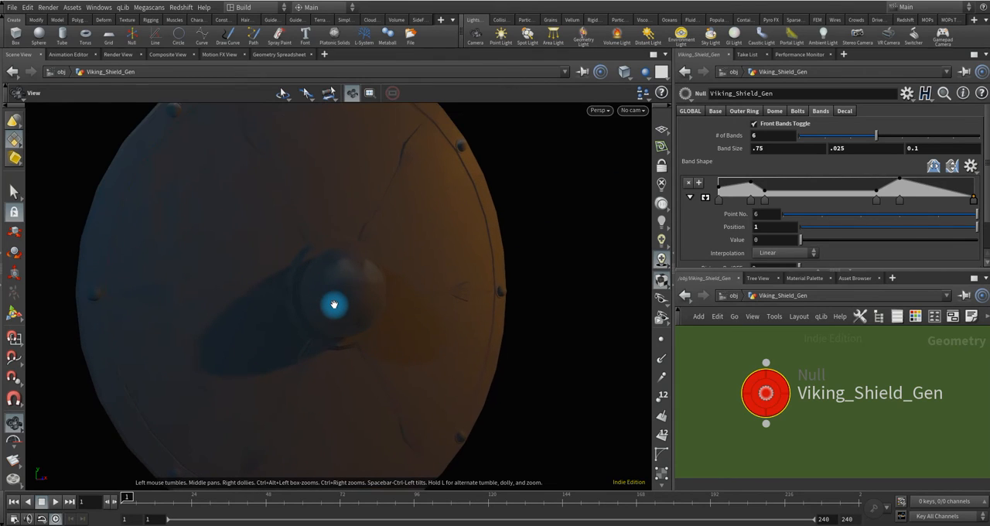
click(661, 184)
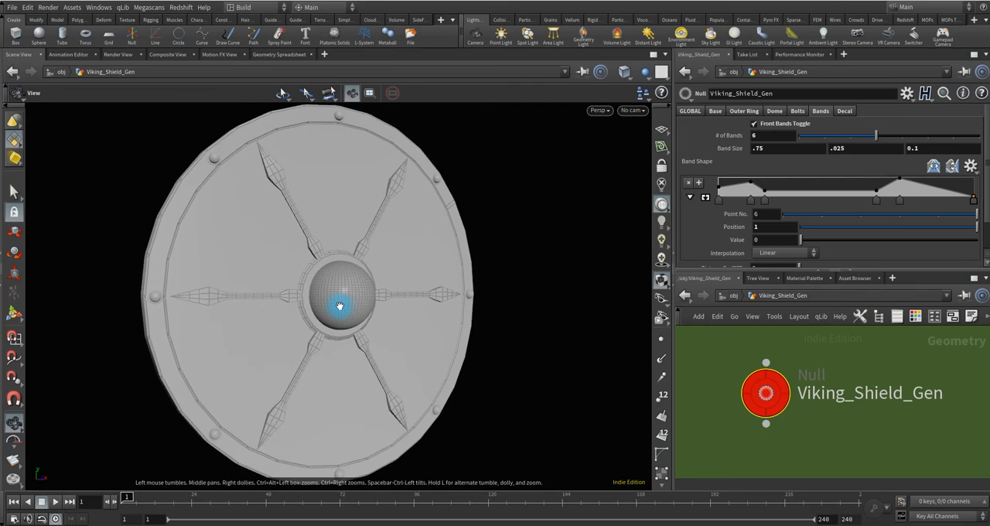
drag(339, 306, 343, 299)
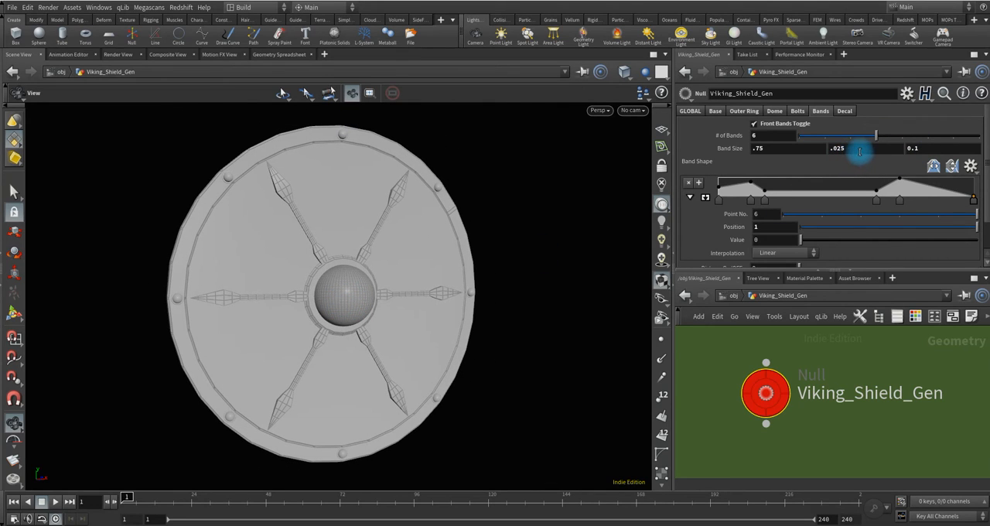
Set the second Band Size value to .05 and reshape the Band Shape ramp, moving point 2 to about 0.087 and point 4 to about 0.45.
key(Return)
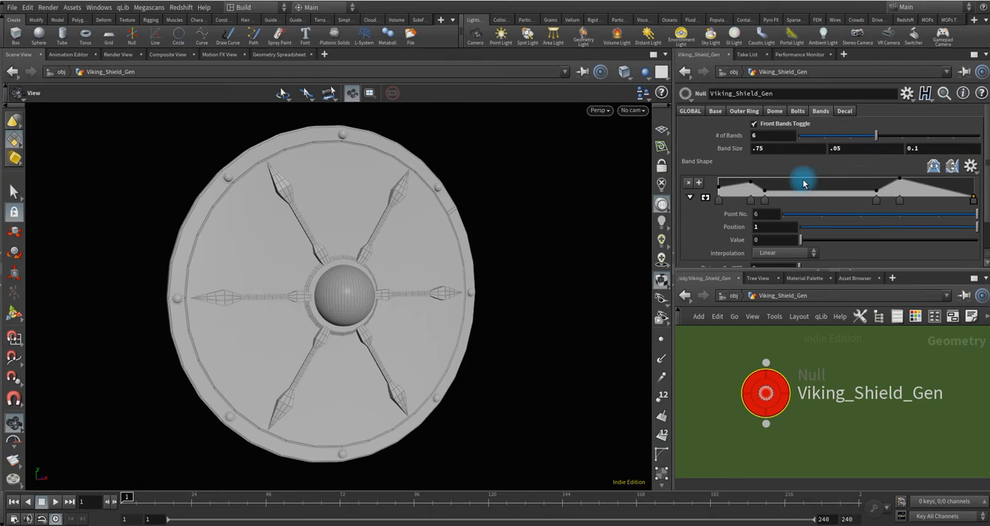
drag(371, 302, 385, 241)
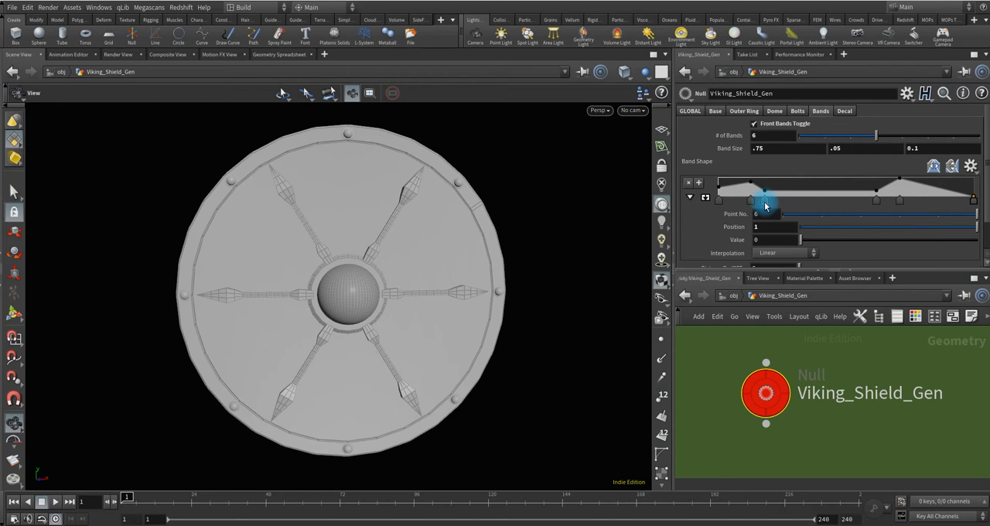
drag(752, 204, 742, 204)
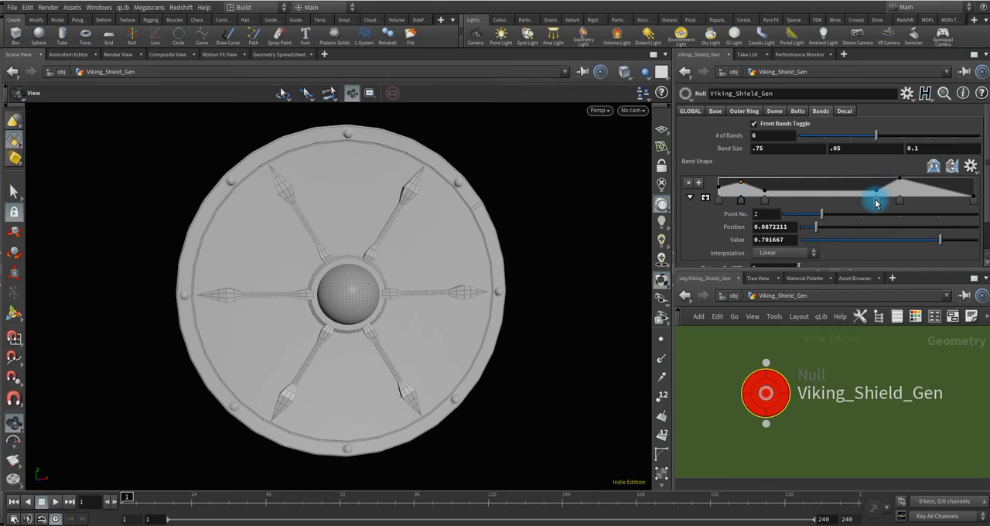
drag(877, 203, 836, 205)
drag(495, 287, 391, 302)
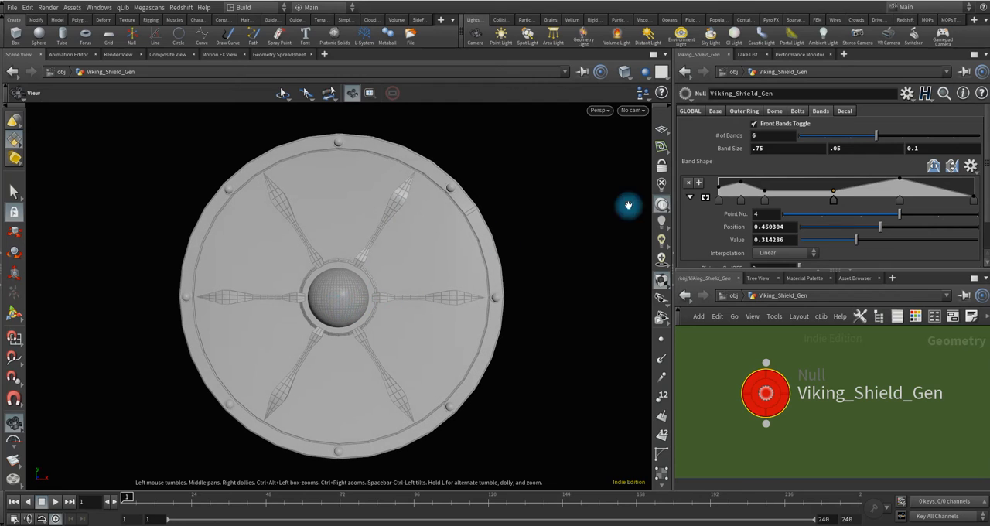
Disable the front bands and enable the Celtic tree-of-life decal on the shield's face.
click(754, 125)
click(845, 110)
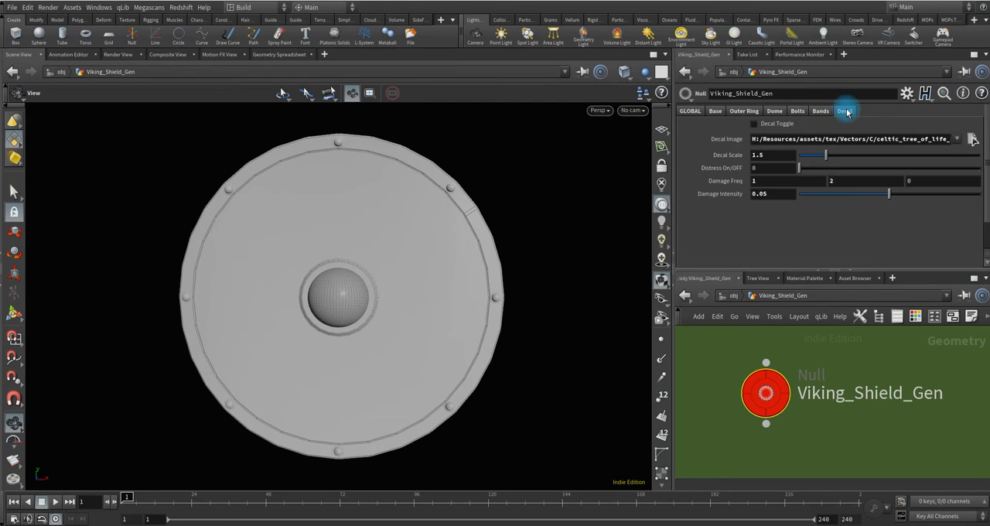
mouse_move(347, 284)
mouse_down()
mouse_move(361, 294)
mouse_move(360, 280)
mouse_up()
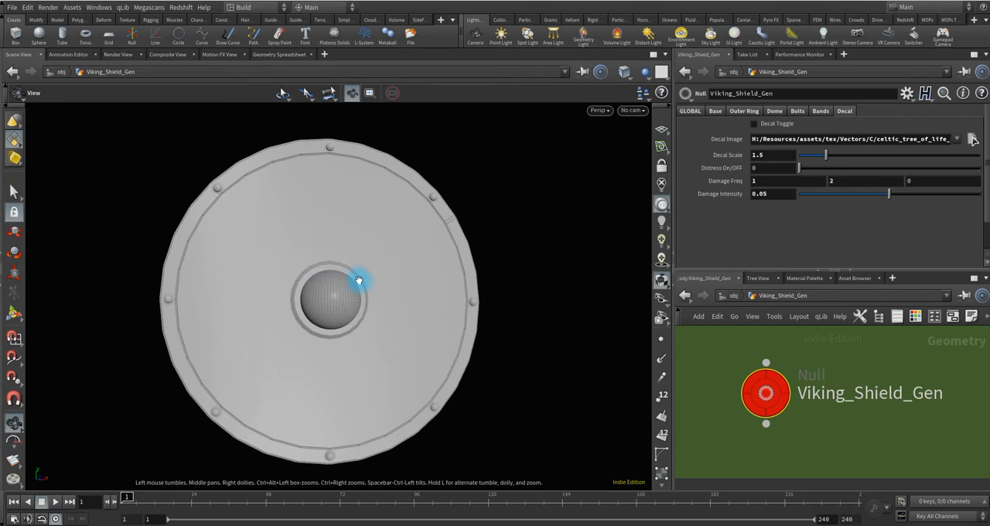
middle_drag(363, 312, 389, 300)
scroll(379, 295, up, 1)
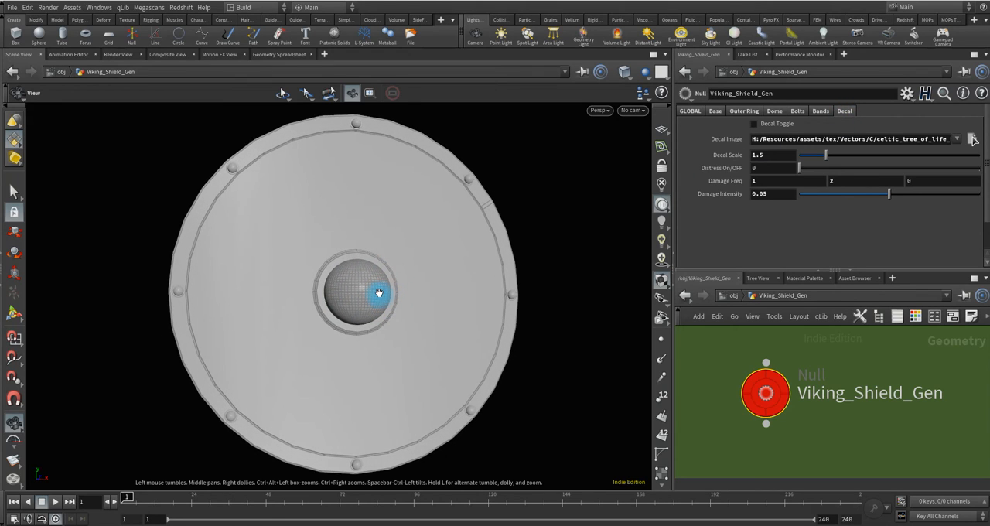
click(755, 124)
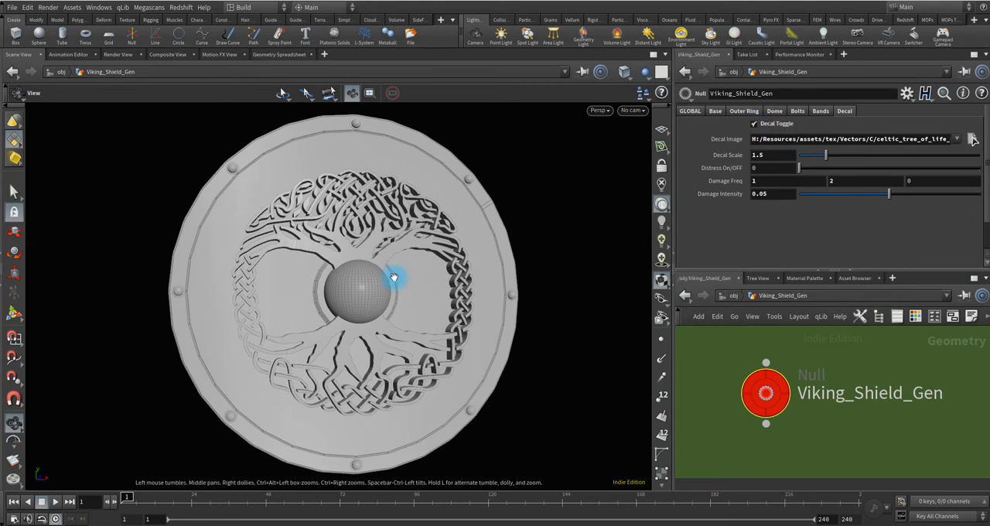
drag(393, 279, 367, 304)
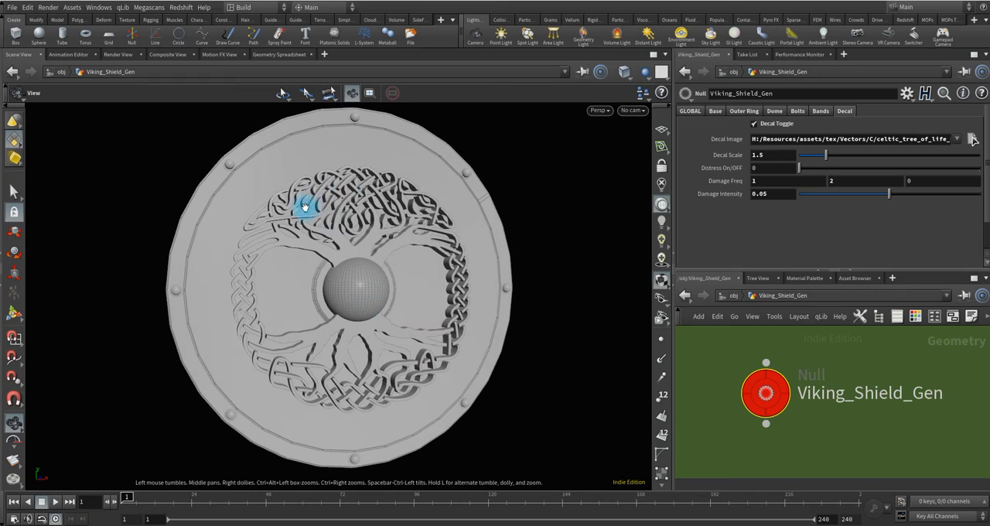
mouse_move(370, 236)
mouse_down()
mouse_move(471, 287)
mouse_move(448, 274)
mouse_move(217, 257)
mouse_move(431, 230)
mouse_move(376, 247)
mouse_move(345, 241)
mouse_move(379, 230)
mouse_move(370, 237)
mouse_up()
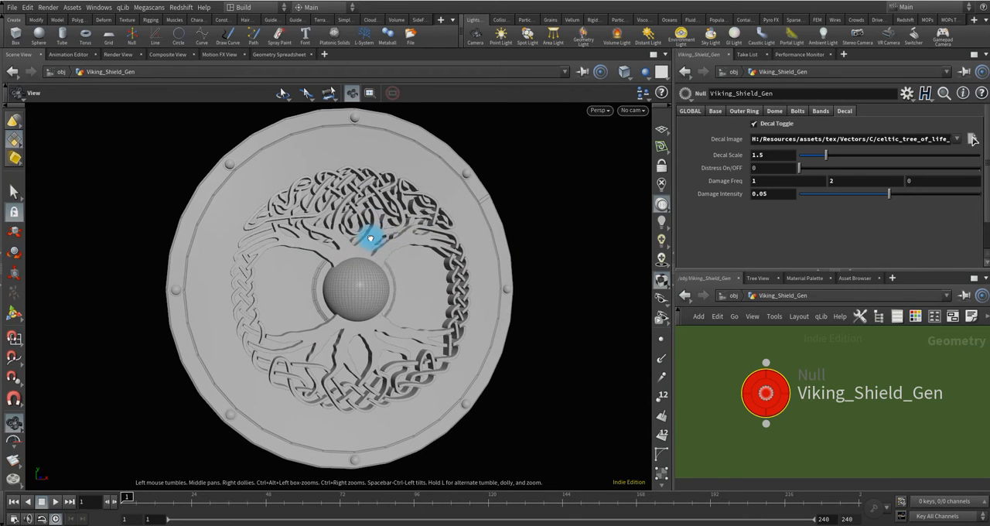
Disable the central dome so the decal is unobstructed, and inspect the decal's relief.
click(774, 111)
click(752, 126)
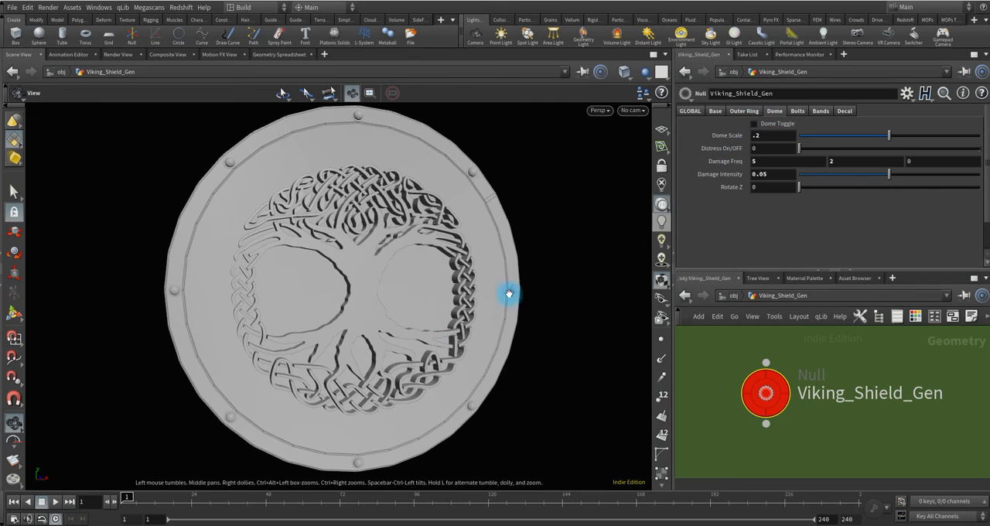
drag(370, 284, 391, 288)
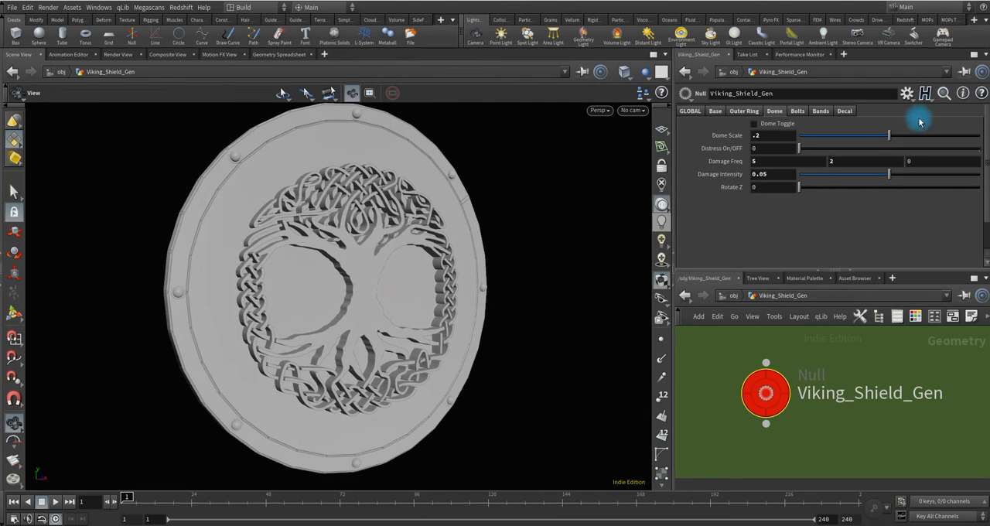
Set the Decal Scale to 1 and inspect the smaller decal on the shield.
click(846, 110)
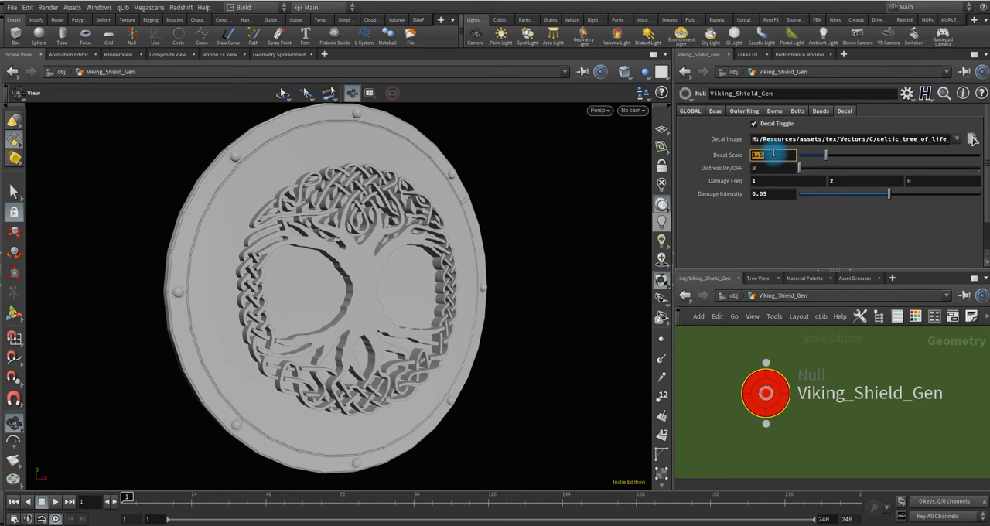
text(1)
key(Return)
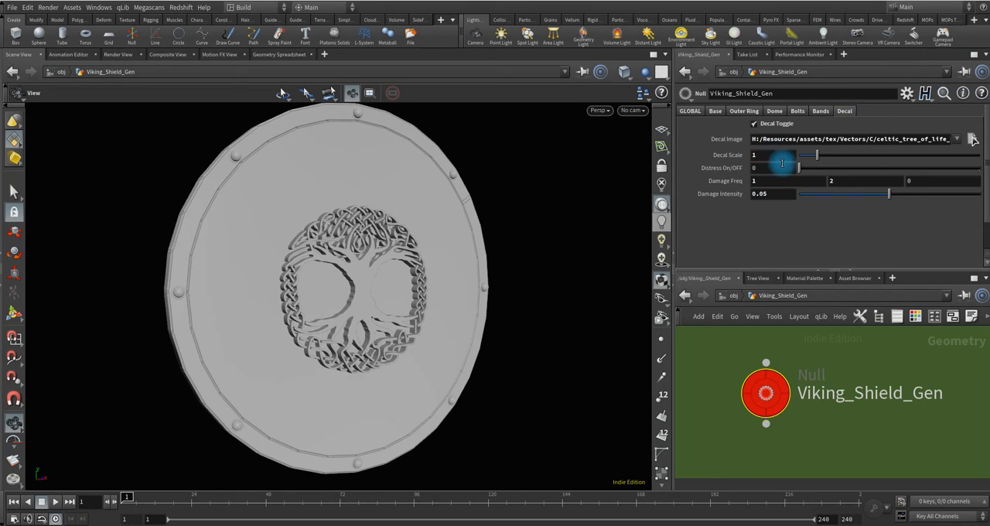
drag(371, 291, 349, 298)
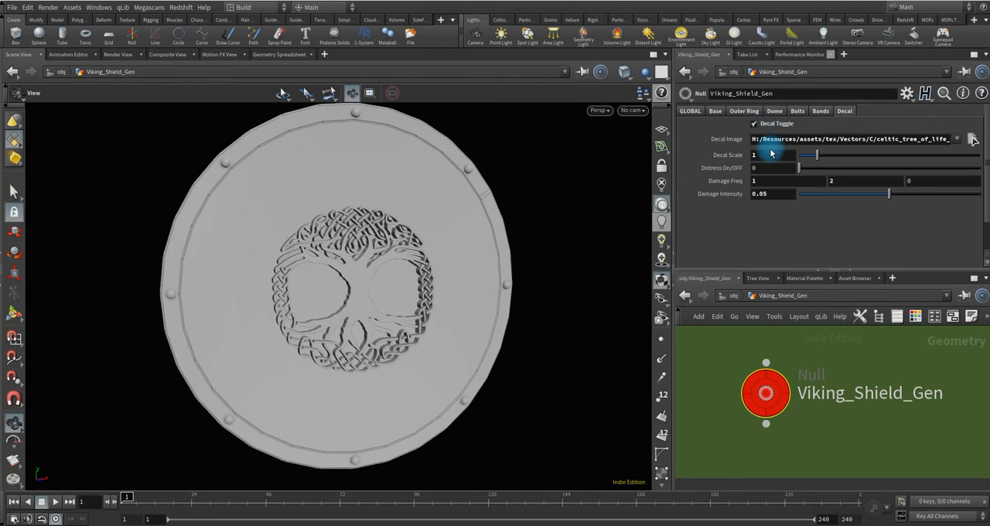
Enable Global Distress for the whole shield and inspect the damaged surface from the side.
click(690, 112)
drag(331, 288, 352, 292)
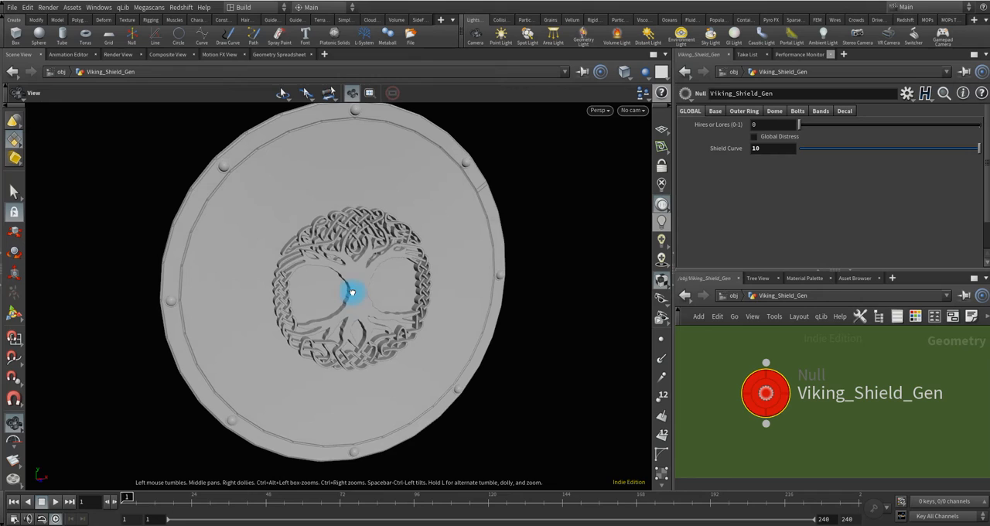
click(755, 138)
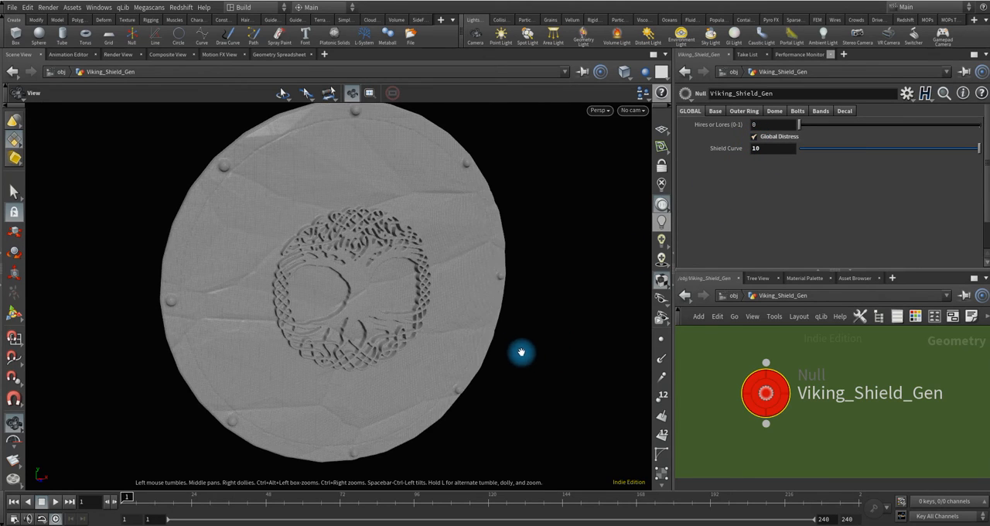
mouse_move(454, 287)
mouse_down()
mouse_move(380, 291)
mouse_move(400, 265)
mouse_up()
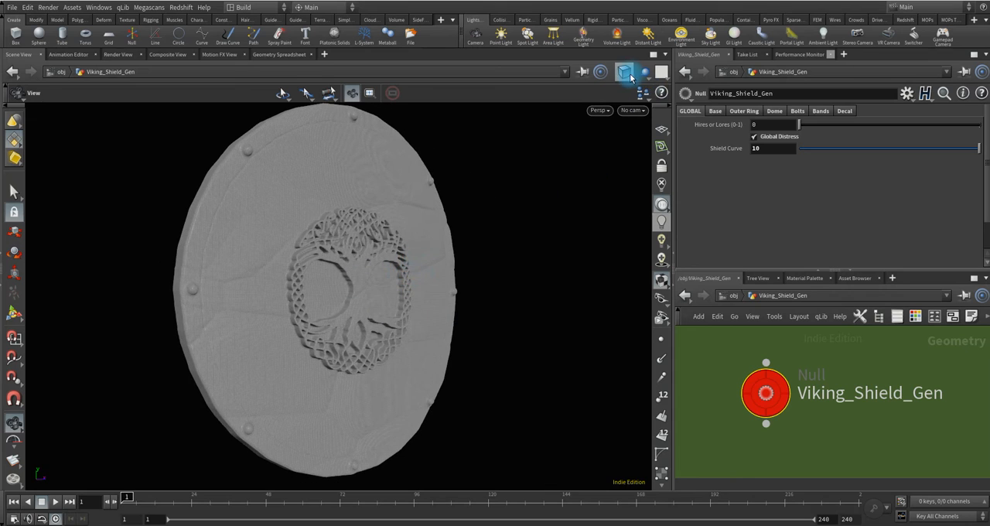
Switch the viewport to shading without wireframe lines and inspect the distressed shield.
click(627, 72)
click(652, 169)
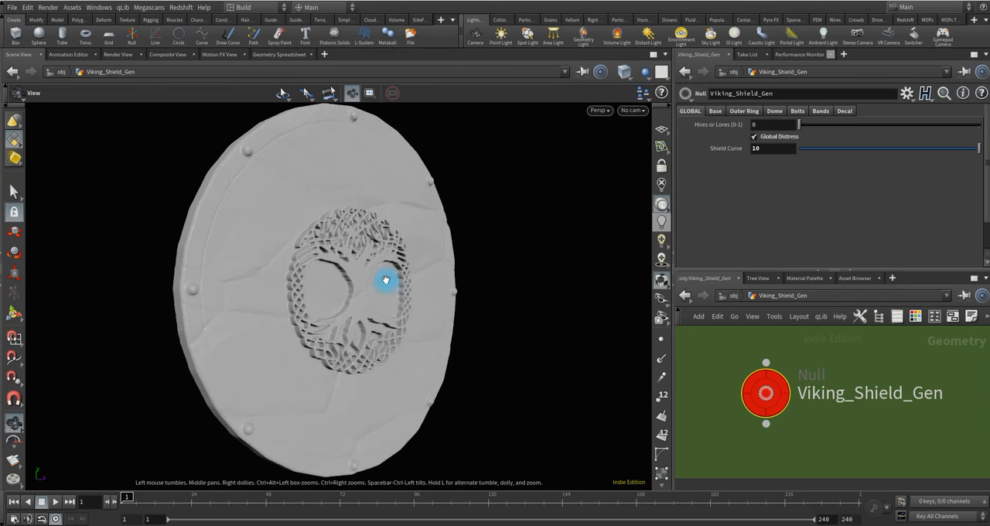
mouse_move(387, 281)
mouse_down()
mouse_move(304, 315)
mouse_move(209, 309)
mouse_move(376, 290)
mouse_move(256, 288)
mouse_move(168, 305)
mouse_move(312, 283)
mouse_move(334, 296)
mouse_move(369, 292)
mouse_move(343, 294)
mouse_up()
click(754, 149)
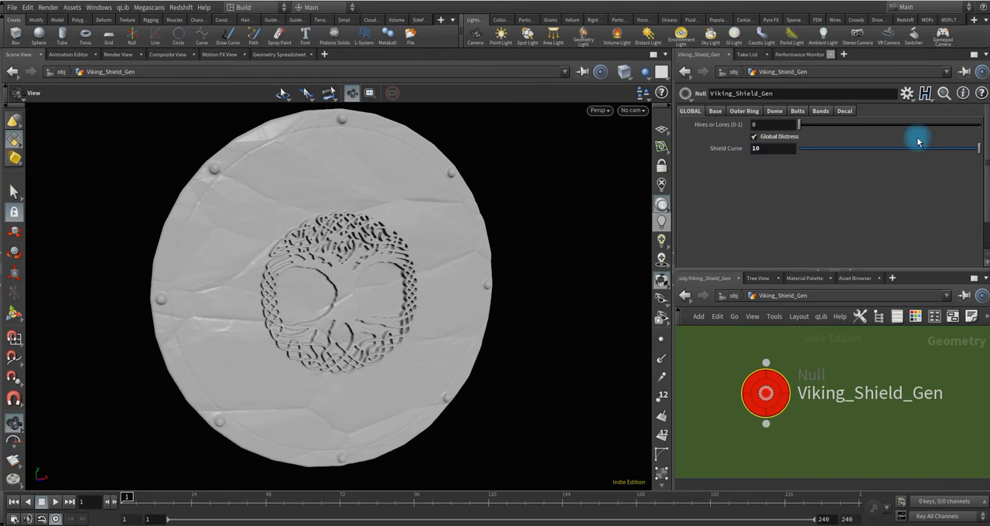
Disable Global Distress for the whole shield and switch the viewport to Smooth Wire Shaded.
mouse_move(387, 294)
mouse_down()
mouse_move(389, 284)
mouse_move(250, 289)
mouse_move(219, 309)
mouse_move(304, 286)
mouse_move(387, 287)
mouse_move(352, 298)
mouse_move(489, 307)
mouse_move(336, 294)
mouse_move(341, 306)
mouse_move(402, 286)
mouse_up()
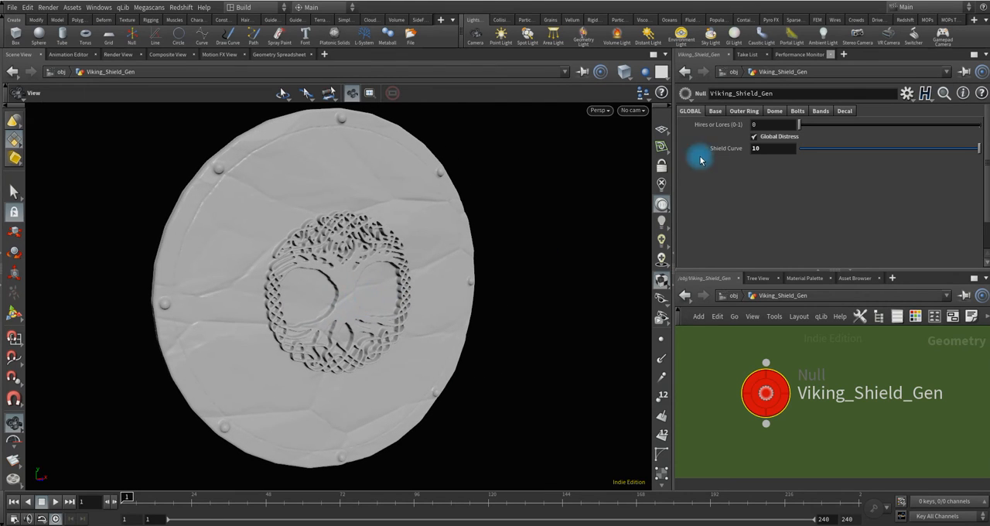
click(757, 137)
drag(400, 281, 364, 228)
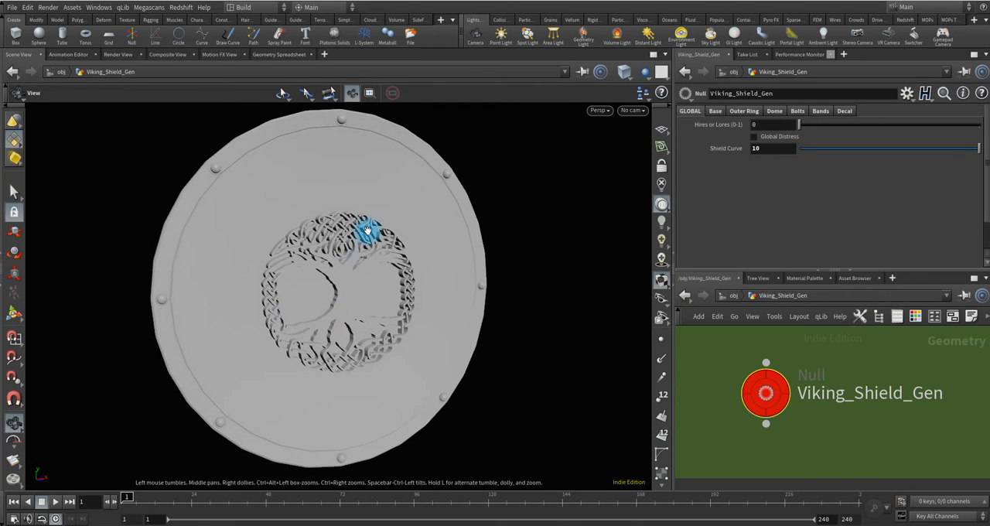
click(622, 73)
click(650, 177)
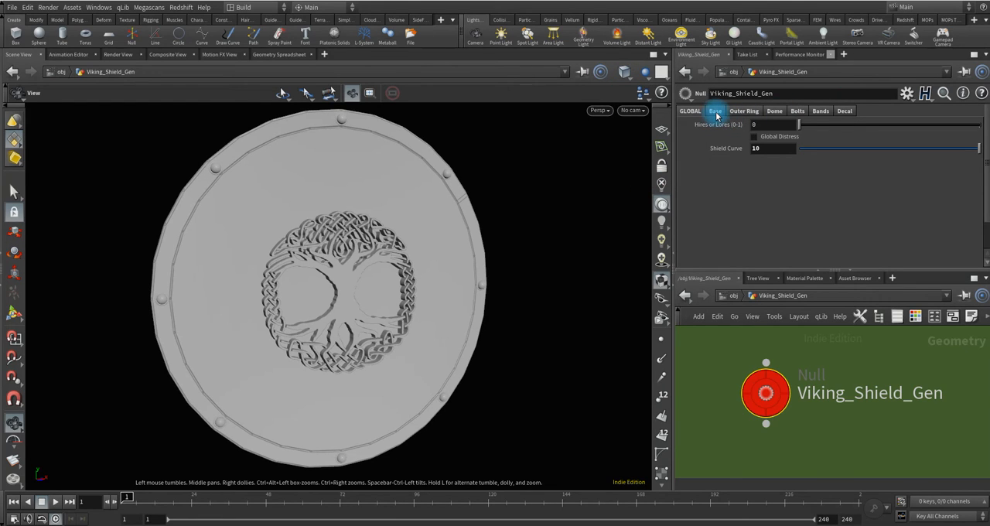
Set the decal's Distress On/OFF to 1 and inspect its distressed relief up close from both sides.
click(845, 111)
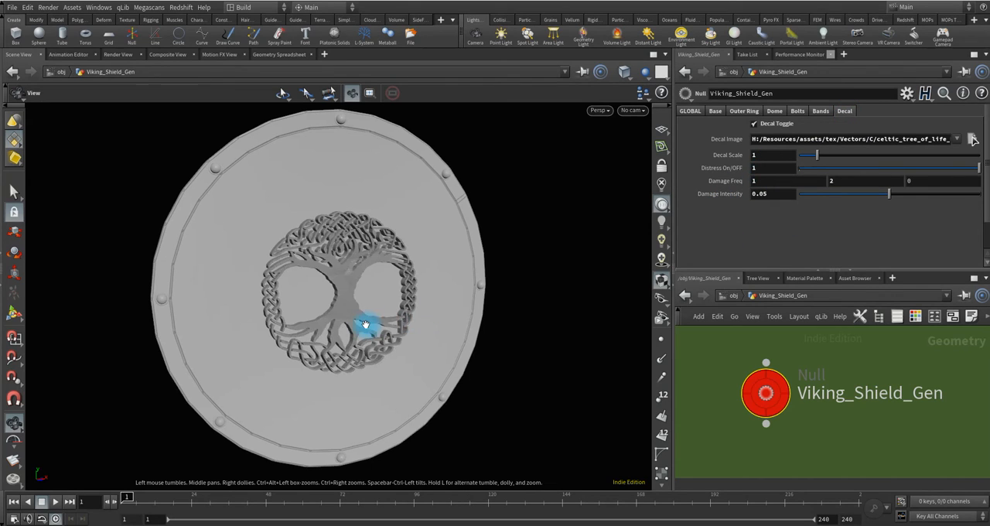
scroll(358, 287, up, 5)
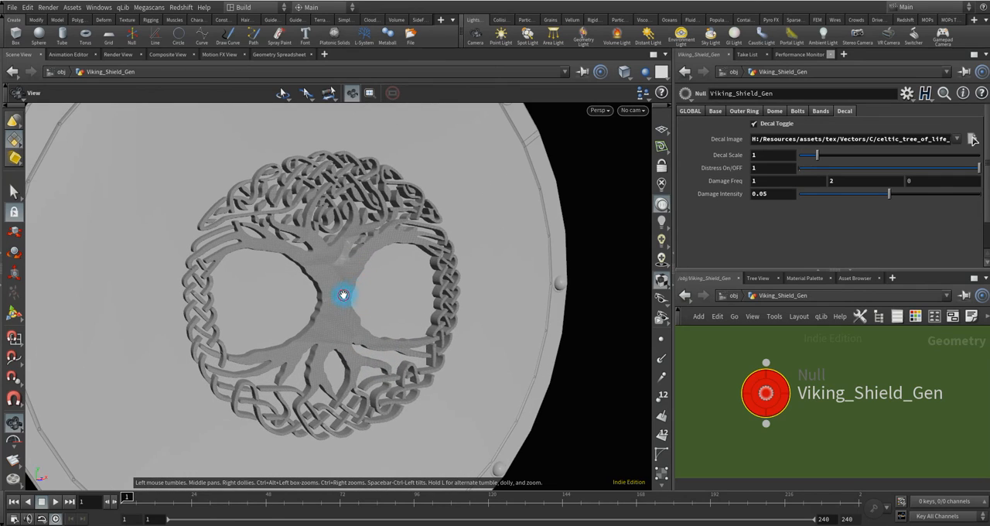
drag(343, 295, 315, 316)
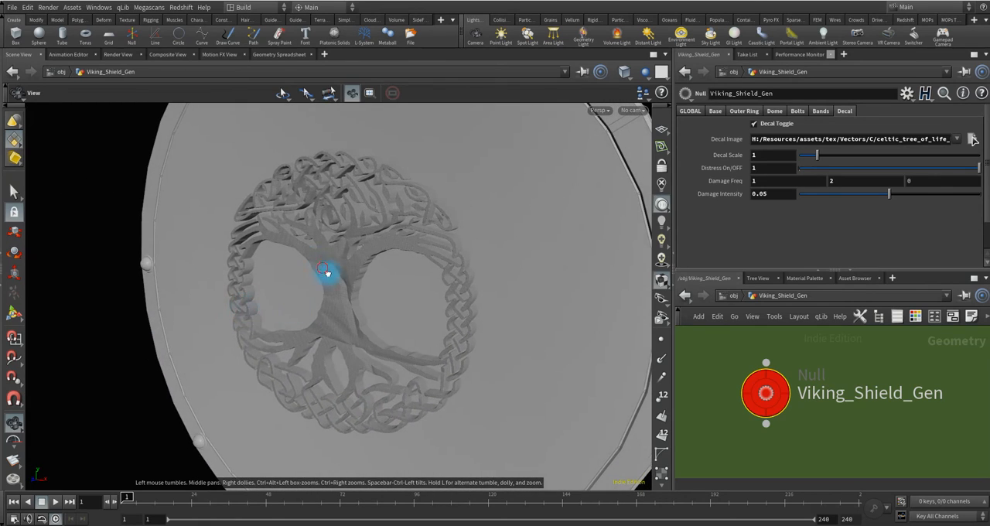
drag(326, 272, 495, 271)
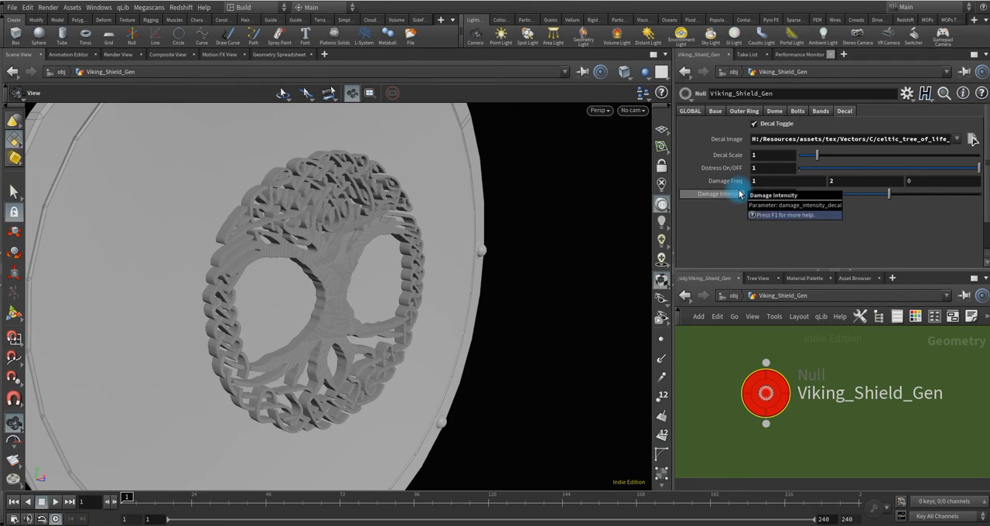
drag(339, 285, 380, 194)
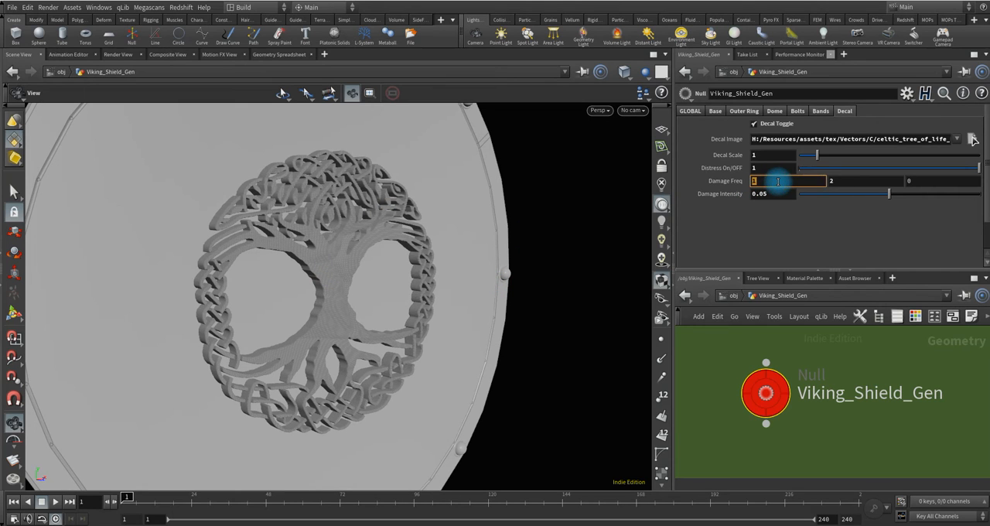
Set the decal's Damage Freq to .5 and 1 and its Damage Intensity to .1, checking the relief from several angles.
key(Return)
drag(351, 316, 310, 272)
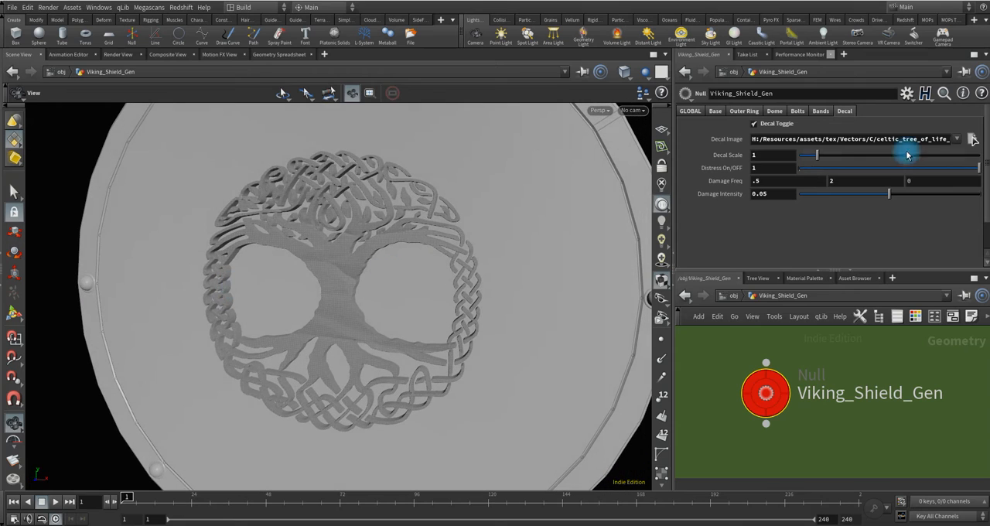
click(851, 179)
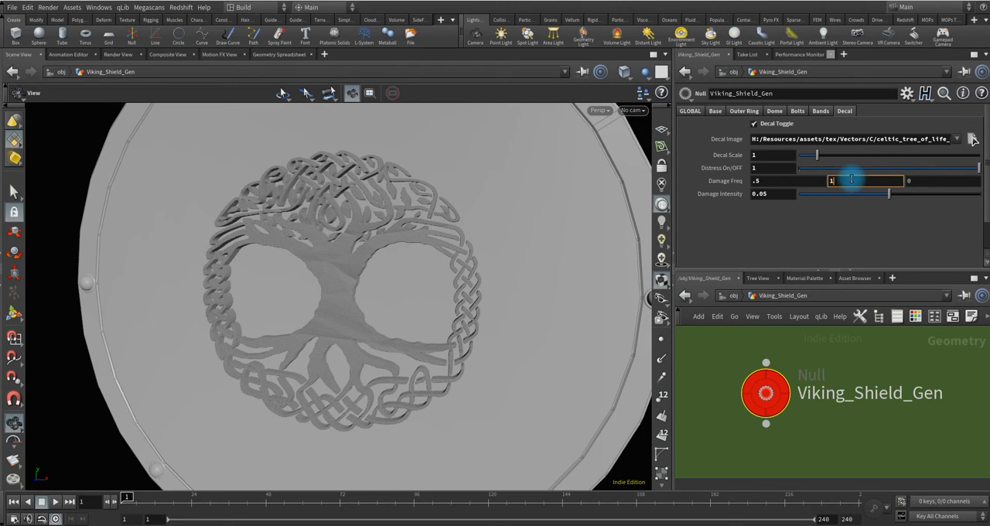
mouse_move(327, 292)
mouse_down()
mouse_move(453, 294)
mouse_move(307, 296)
mouse_move(341, 294)
mouse_up()
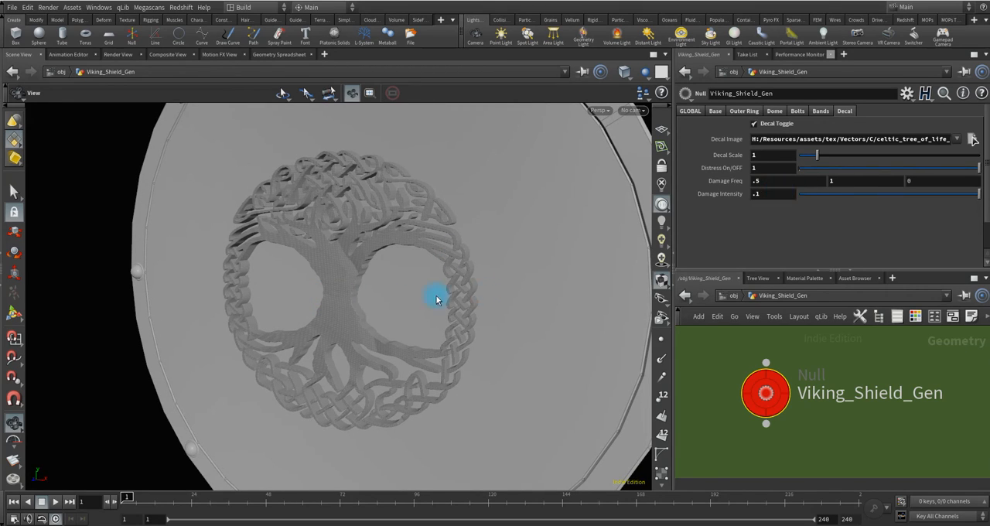
drag(352, 309, 375, 298)
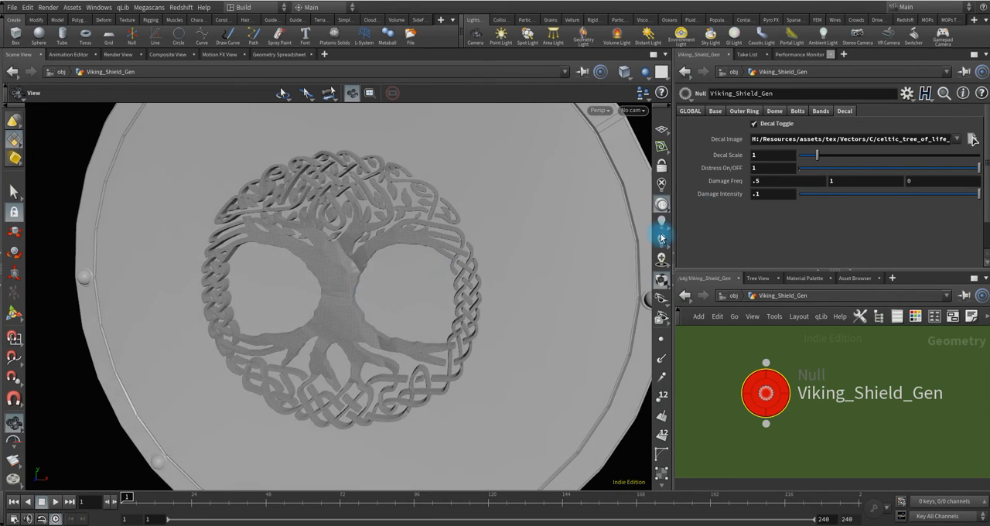
Try a decal Damage Intensity of .025, inspect the relief, and return the intensity to .05.
click(771, 192)
text(.025)
key(Return)
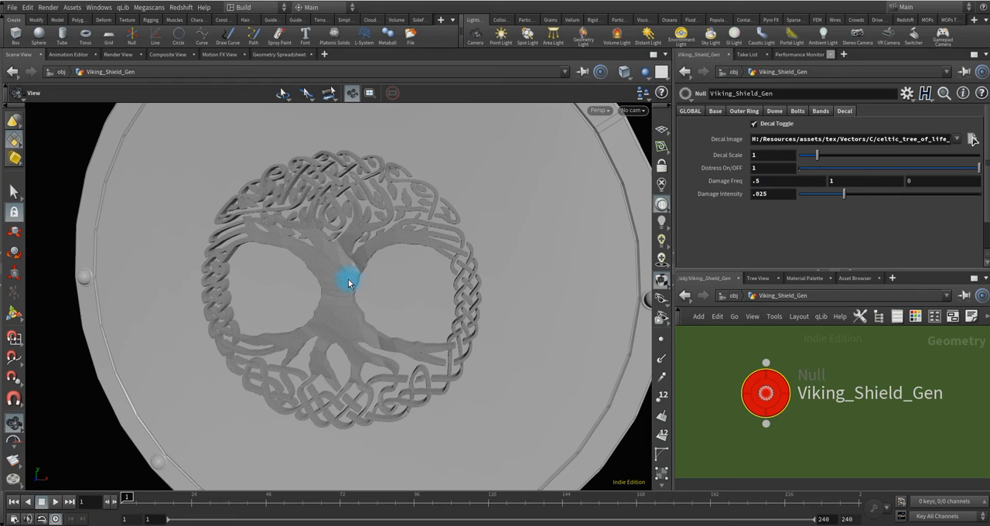
drag(348, 283, 309, 285)
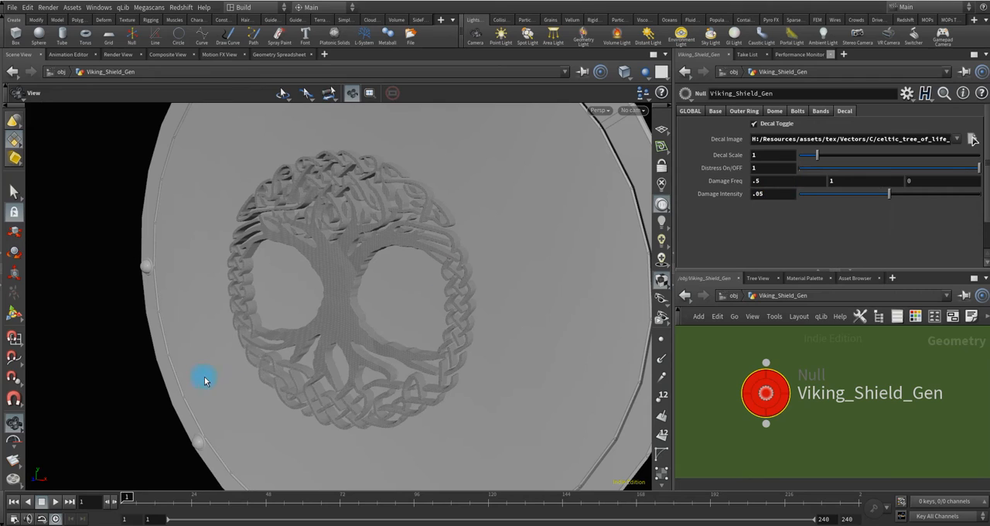
drag(205, 381, 389, 338)
Return the decal's Damage Freq to 1 and 2 and view the whole shield.
click(781, 181)
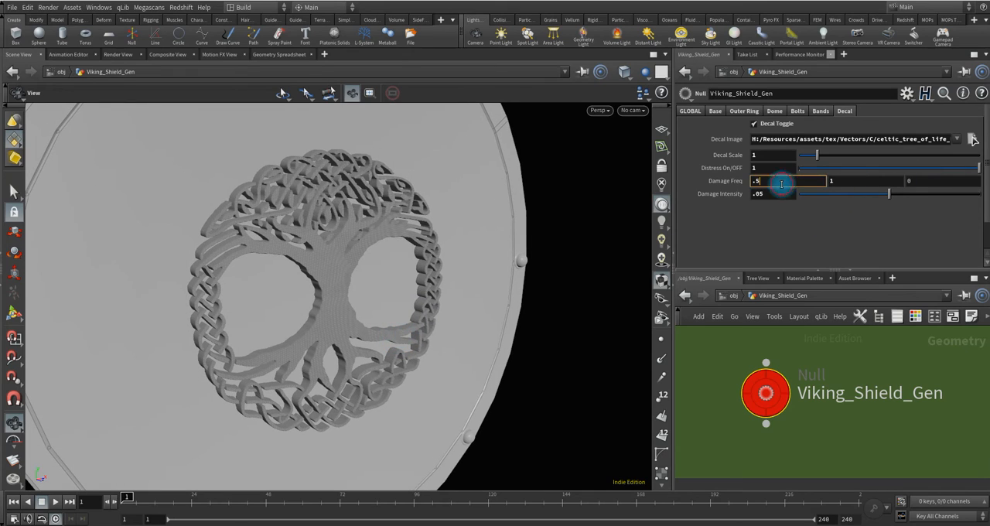
click(860, 184)
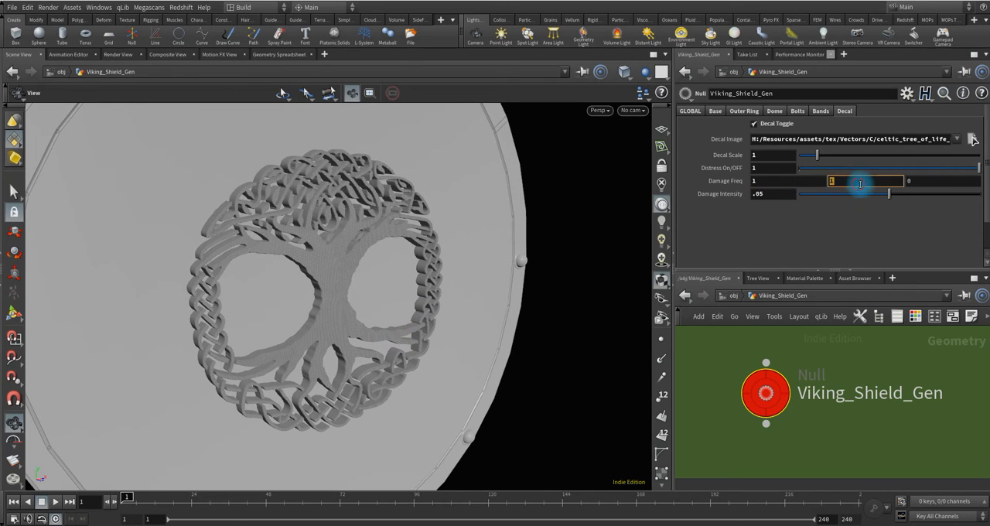
drag(354, 287, 349, 252)
scroll(341, 287, down, 4)
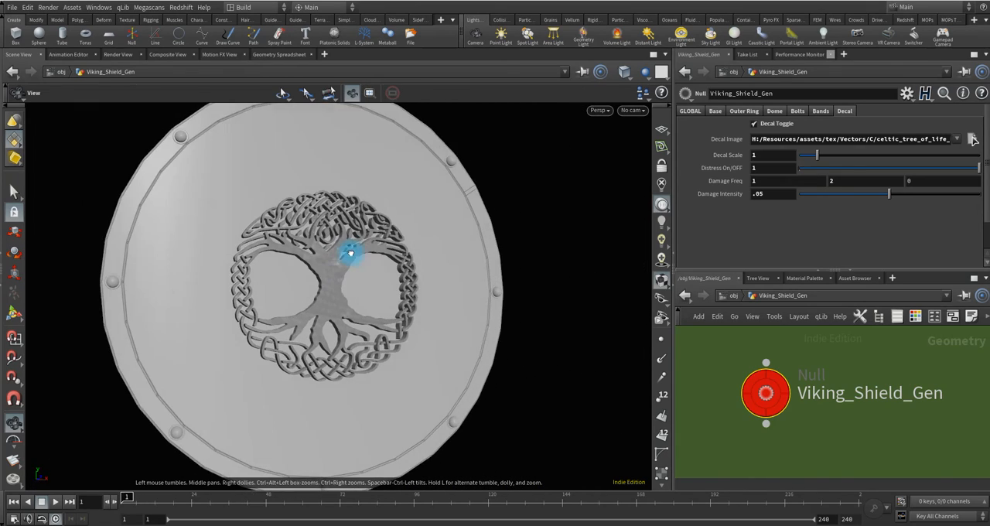
Turn off the decal and turn on the front bands.
click(755, 124)
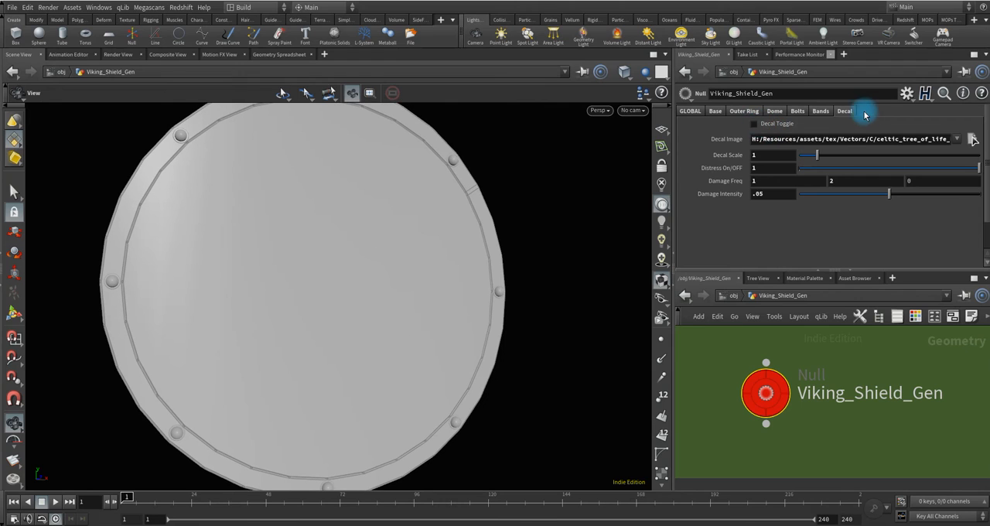
click(820, 110)
click(755, 124)
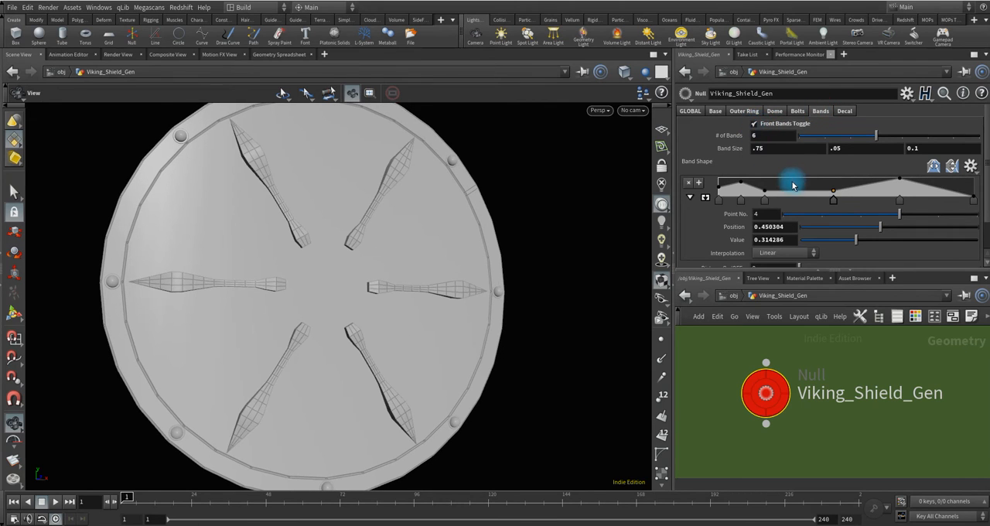
mouse_move(347, 266)
mouse_down()
mouse_move(306, 282)
mouse_move(364, 260)
mouse_up()
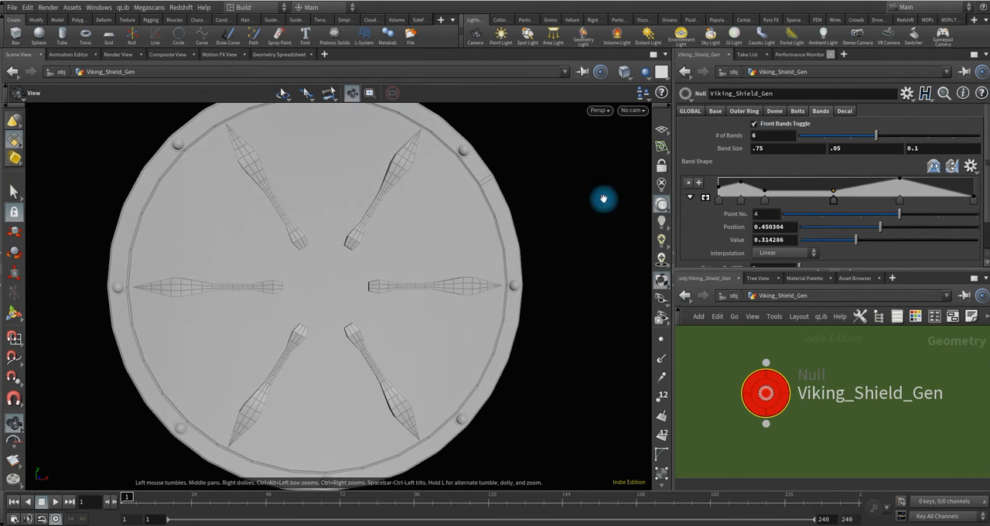
Set the front bands' Distress On/OFF to 1 and inspect the damaged bands up close and from the side.
scroll(718, 218, down, 2)
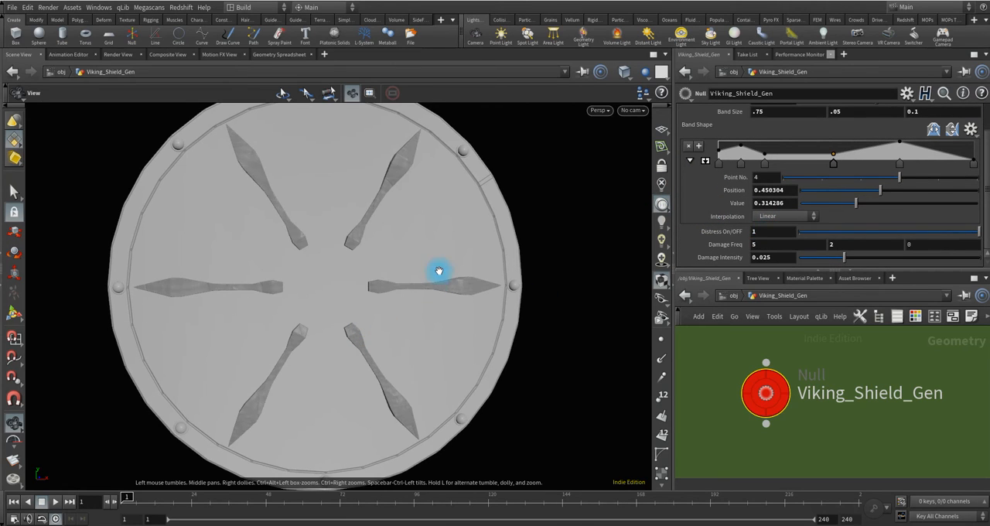
mouse_move(440, 271)
mouse_down()
mouse_move(367, 274)
mouse_move(424, 271)
mouse_up()
right_drag(358, 159, 424, 265)
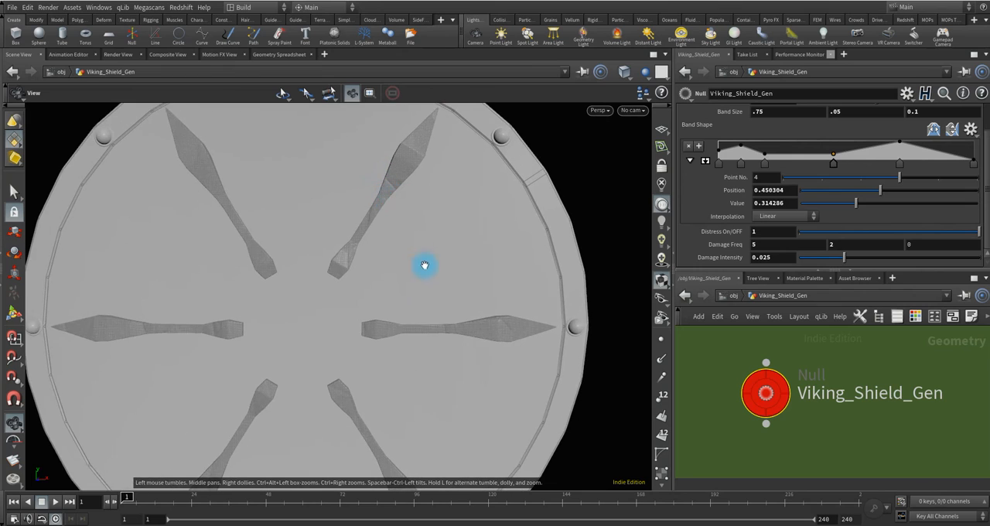
drag(403, 259, 324, 253)
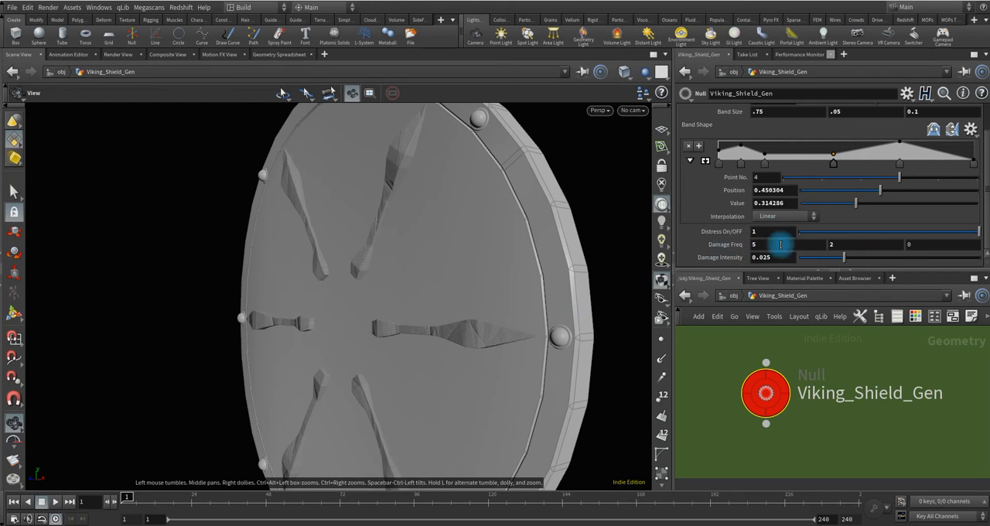
Enable the central dome and set its Distress On/OFF to 1.
scroll(829, 132, up, 2)
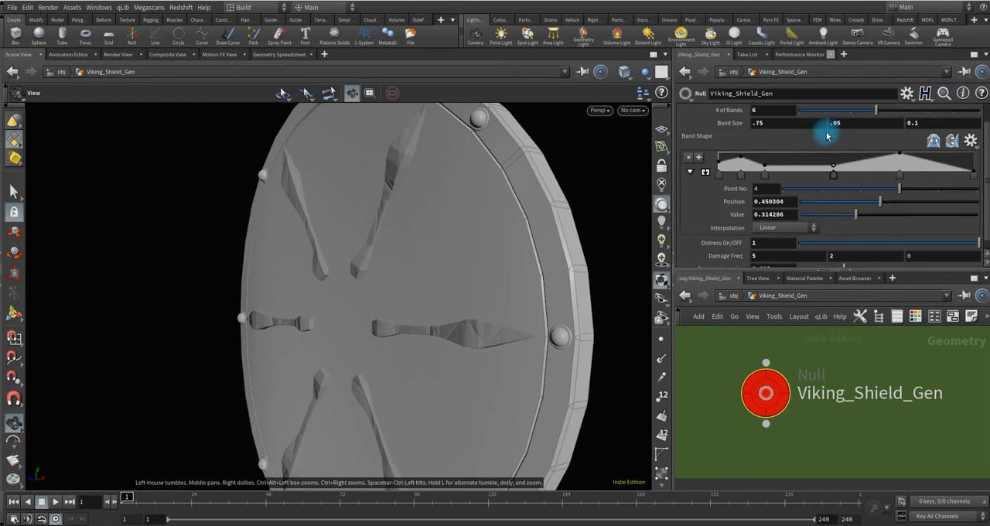
click(845, 112)
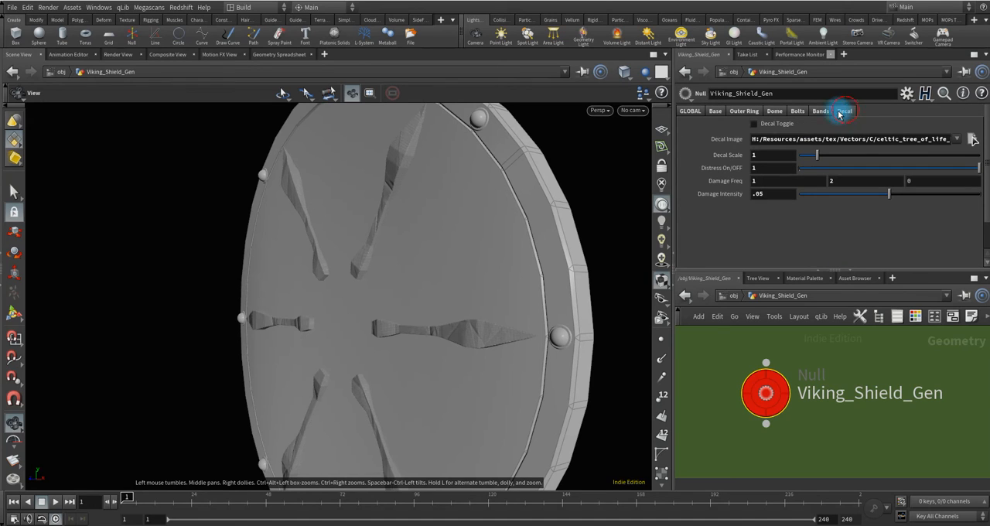
click(776, 111)
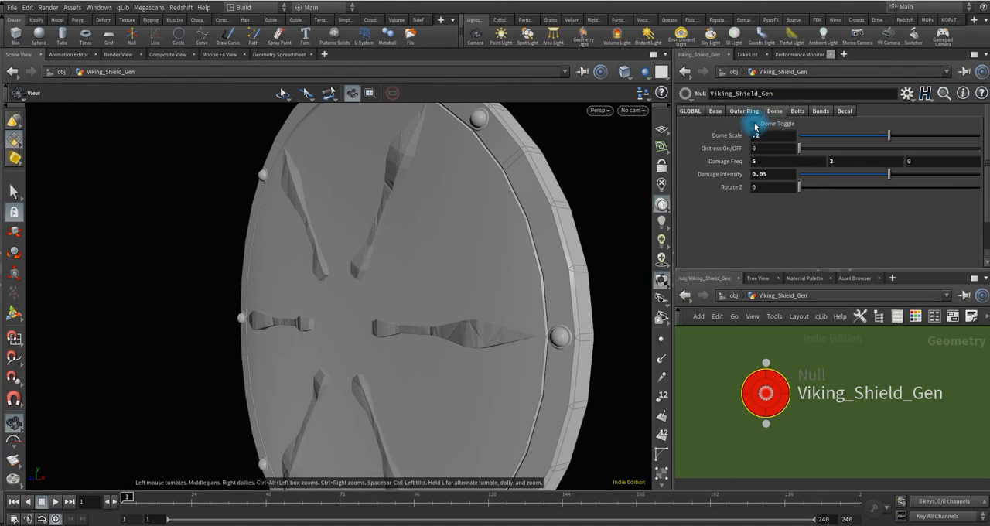
click(754, 124)
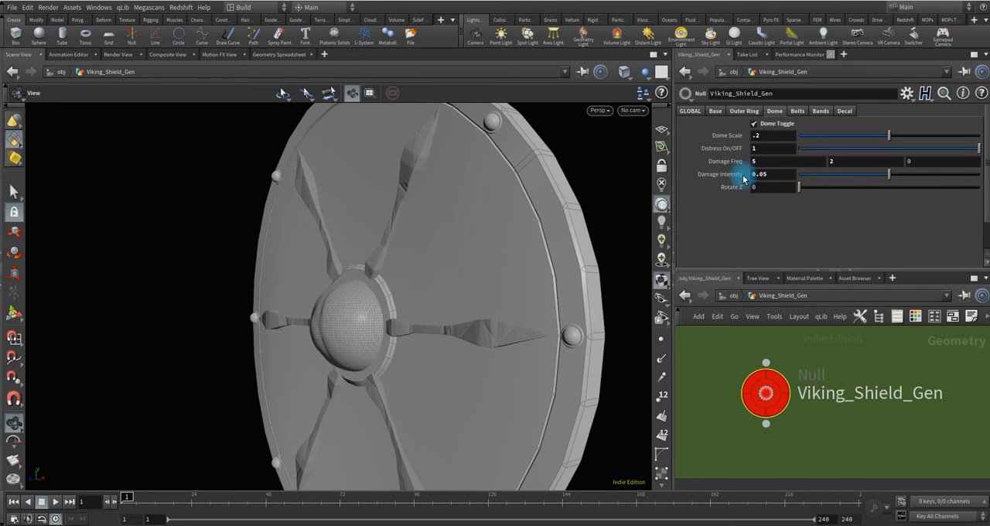
Set the dome's Damage Freq to 3 and 1 and its Rotate Z to 45.
drag(346, 326, 309, 359)
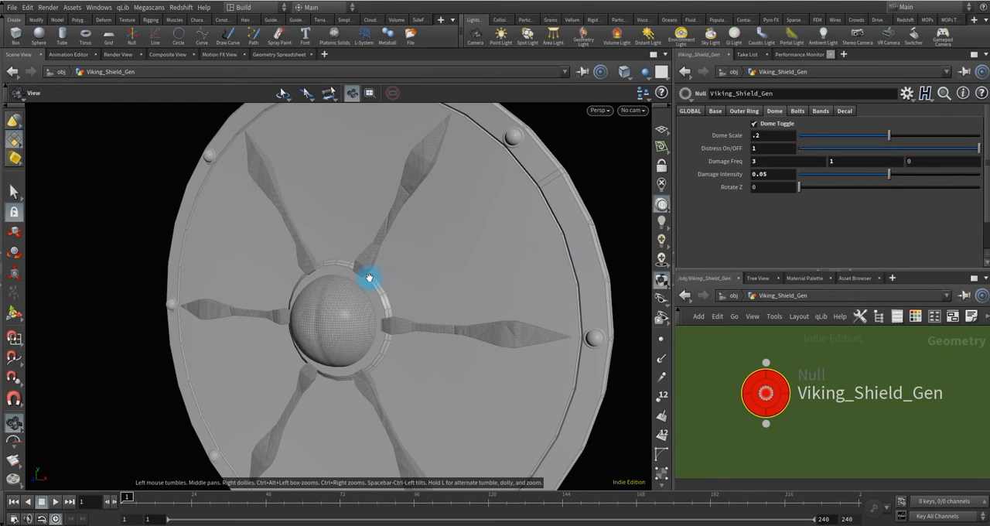
drag(364, 310, 352, 283)
click(769, 186)
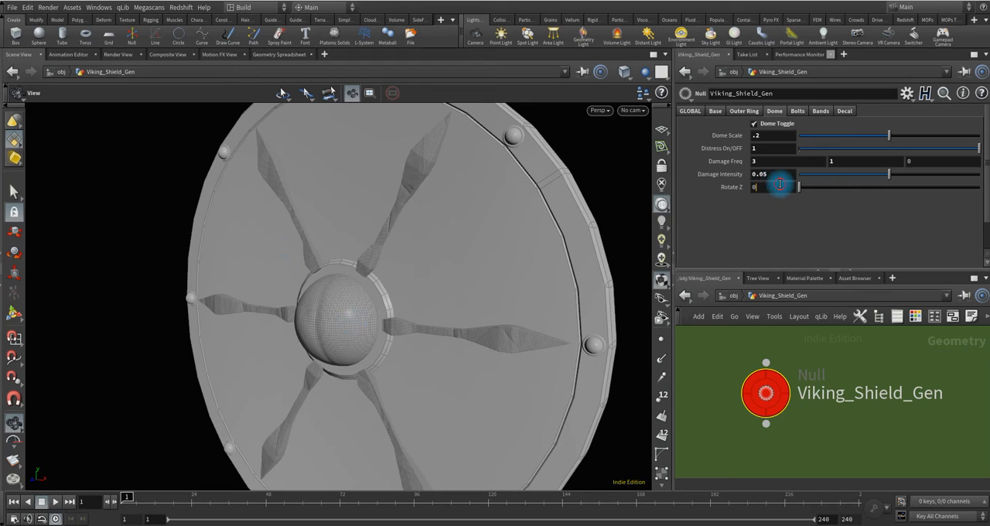
key(Return)
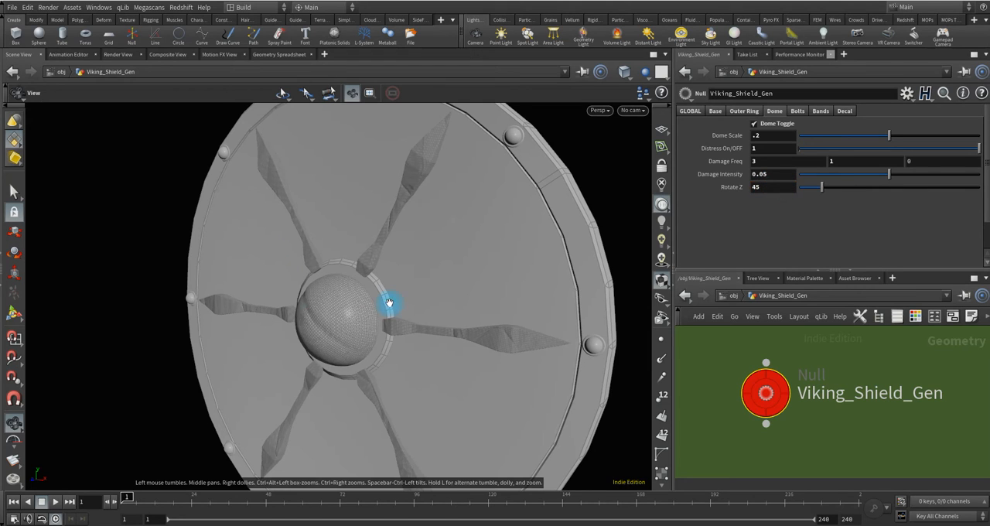
Set the dome's second Damage Freq value to 5 and inspect the dome.
drag(335, 326, 421, 313)
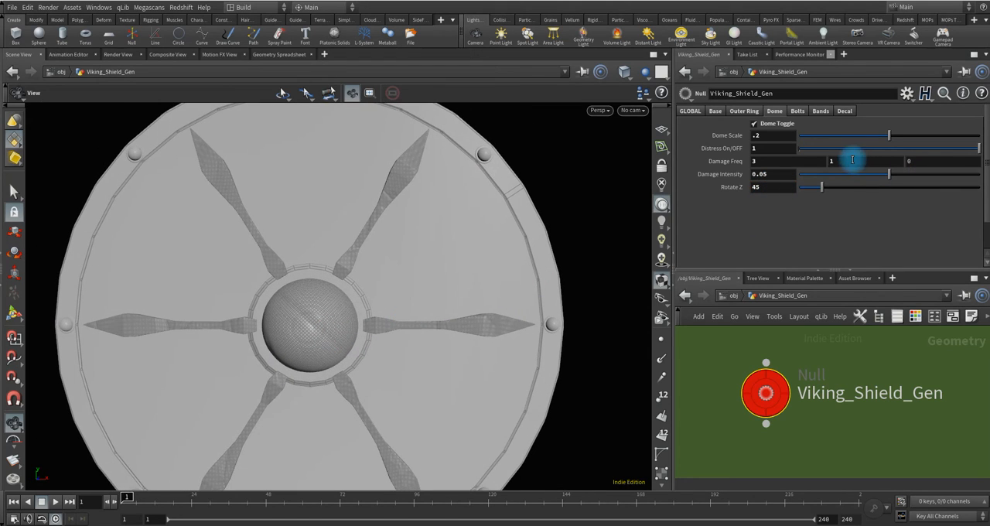
key(Return)
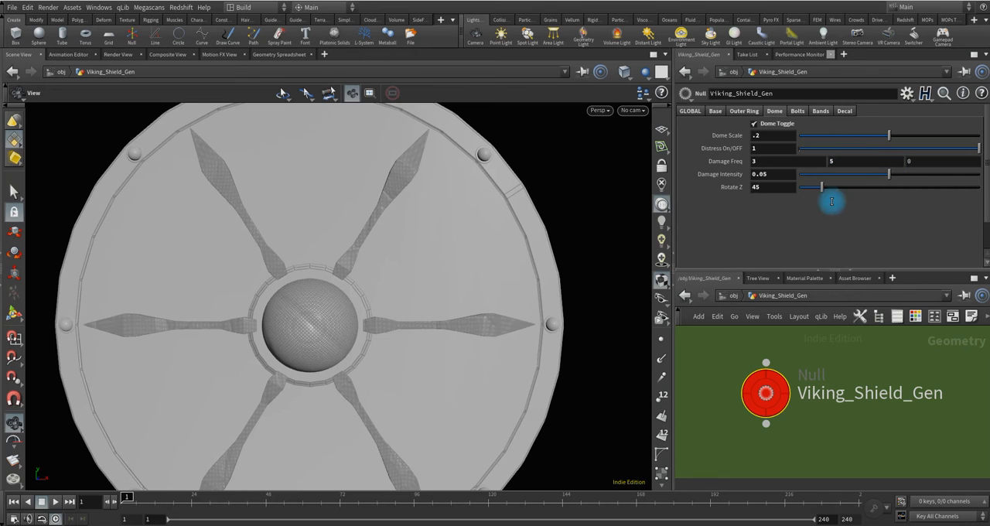
mouse_move(328, 386)
mouse_down()
mouse_move(274, 332)
mouse_move(294, 329)
mouse_up()
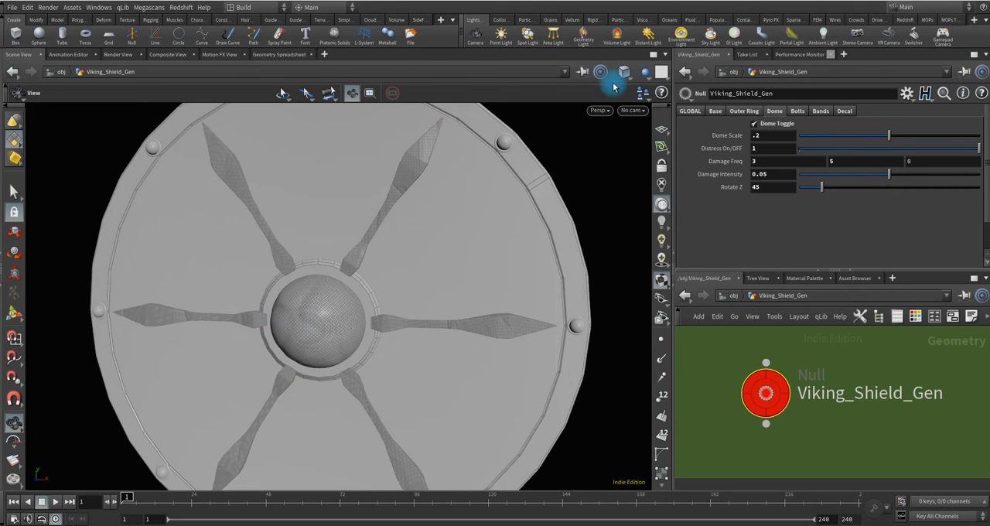
Switch the viewport to Smooth Shaded and inspect the distressed dome and bands.
click(624, 71)
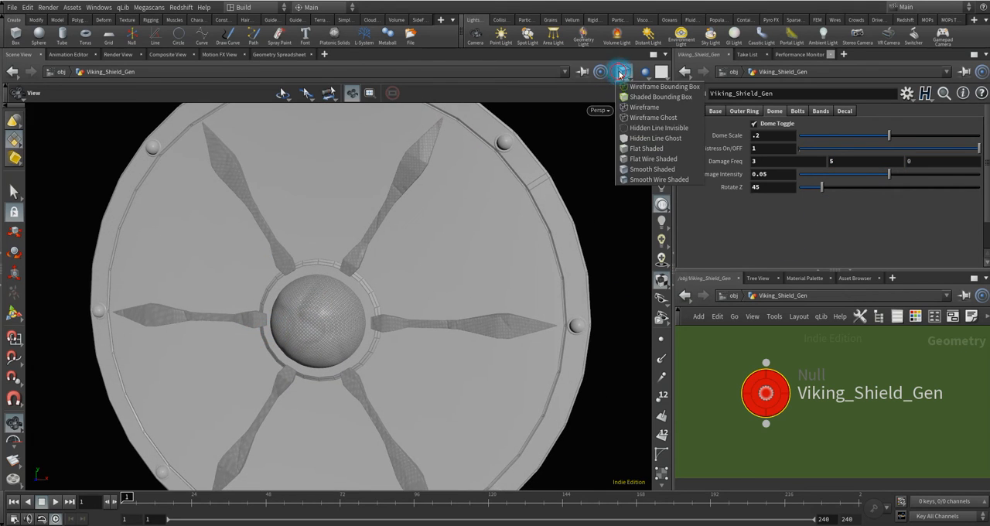
click(641, 169)
mouse_move(336, 332)
mouse_down()
mouse_move(360, 336)
mouse_move(310, 332)
mouse_move(253, 306)
mouse_move(206, 338)
mouse_move(379, 328)
mouse_move(327, 327)
mouse_move(382, 340)
mouse_move(371, 341)
mouse_move(469, 307)
mouse_up()
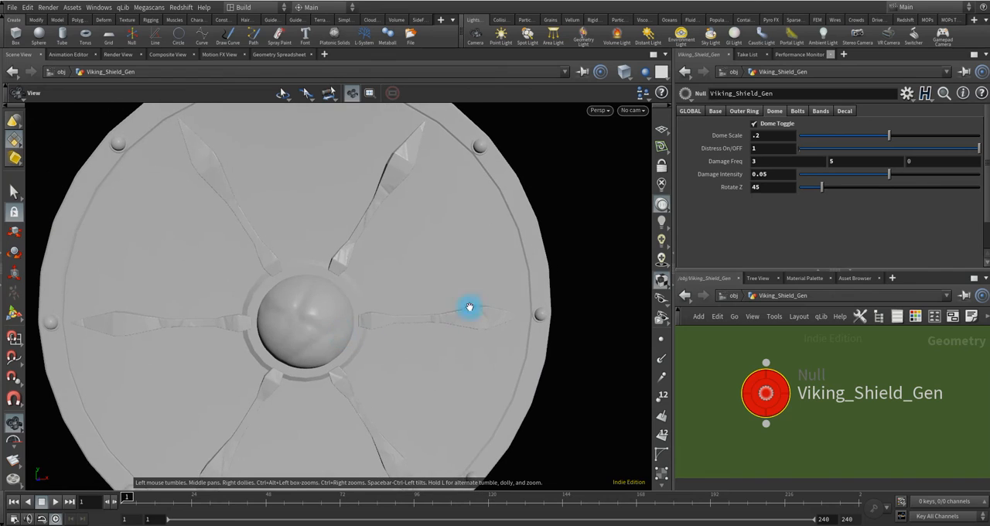
Set the outer ring's Distress On/OFF to 1 and Damage Intensity to .025, and inspect the rim.
click(749, 112)
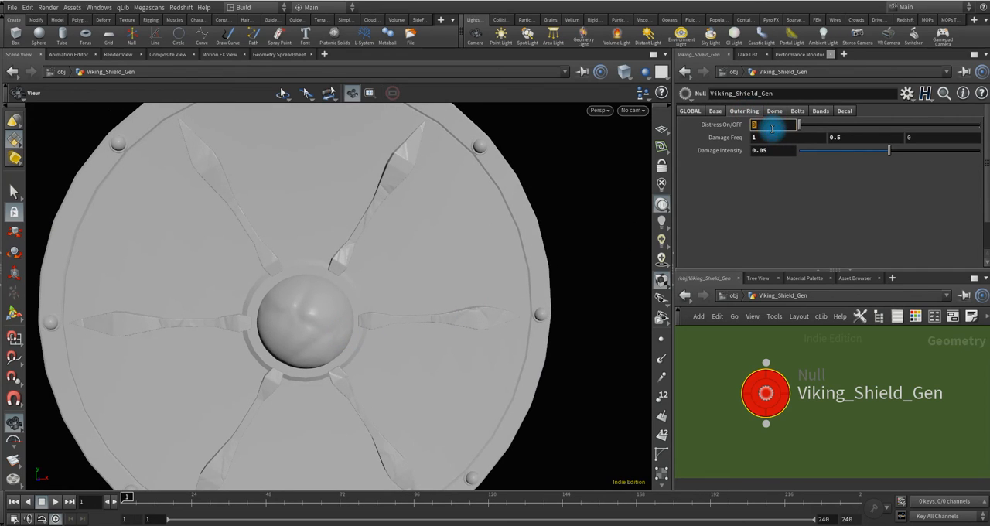
key(Return)
mouse_move(407, 315)
mouse_down()
mouse_move(459, 335)
mouse_move(413, 319)
mouse_up()
scroll(356, 323, down, 2)
drag(335, 300, 349, 307)
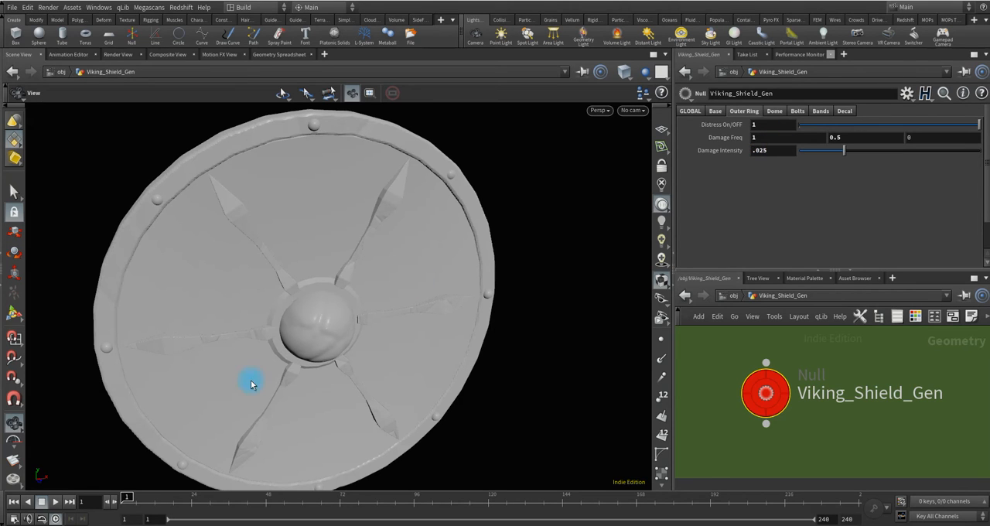
drag(338, 349, 334, 321)
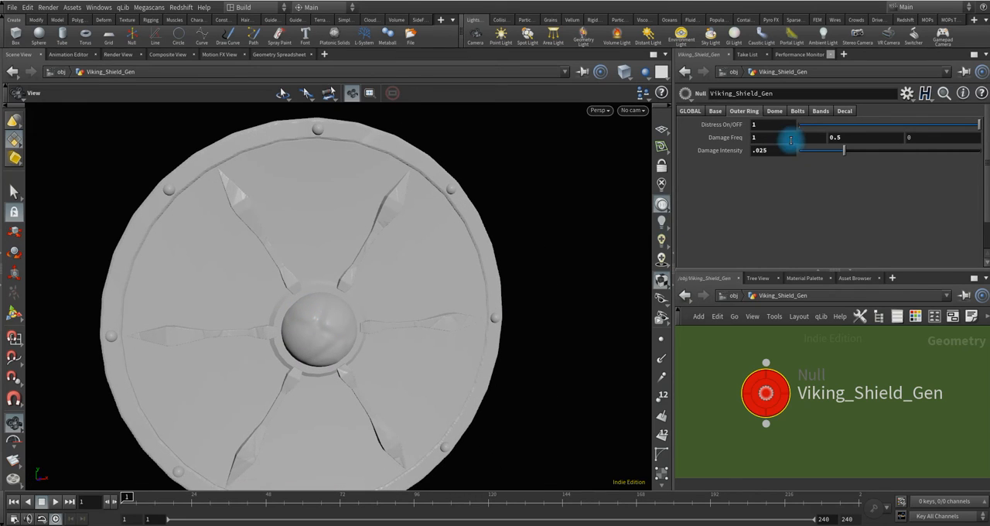
Show the shield in Smooth Wire Shaded mode and set the base's first Damage Freq value to 2.
click(694, 112)
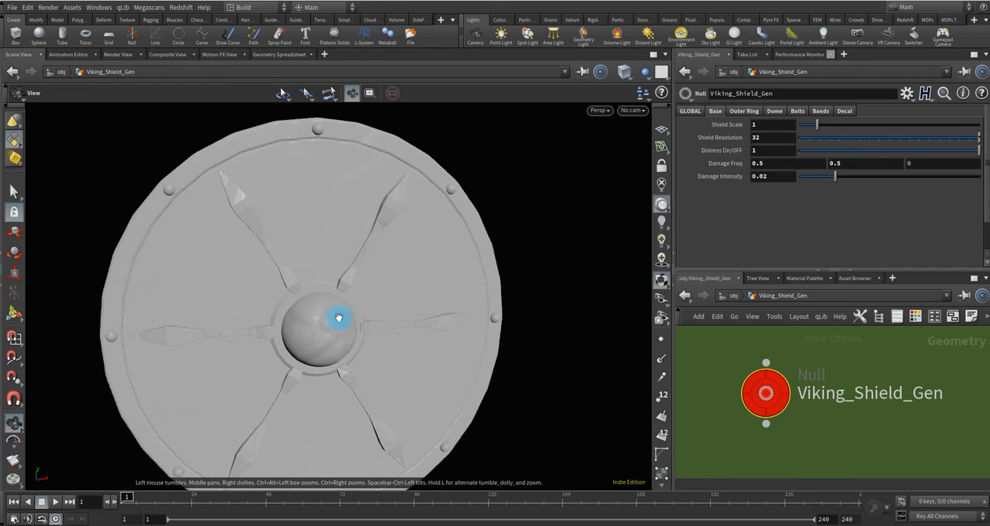
mouse_move(285, 302)
mouse_down()
mouse_move(376, 321)
mouse_move(352, 328)
mouse_move(387, 305)
mouse_up()
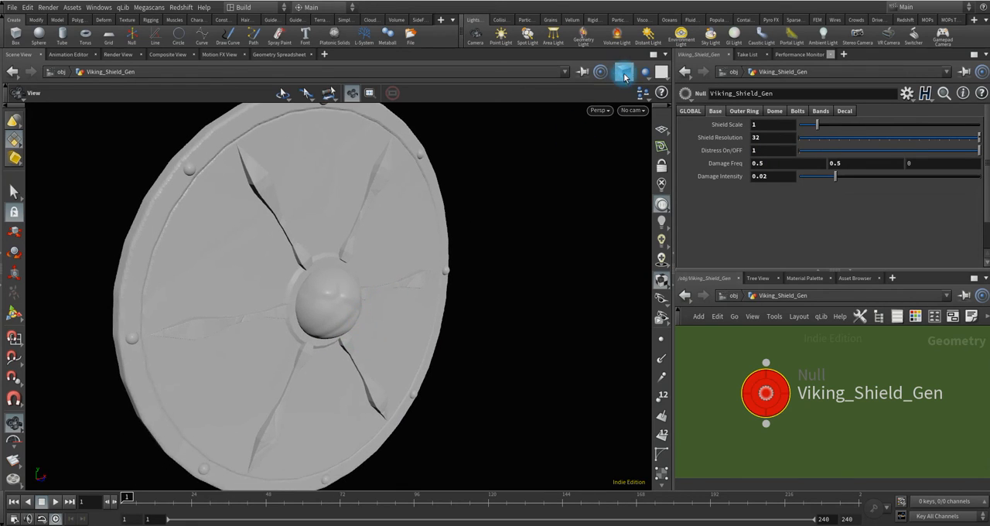
click(624, 71)
click(640, 179)
mouse_move(399, 271)
mouse_down()
mouse_move(252, 265)
mouse_move(214, 242)
mouse_move(257, 252)
mouse_up()
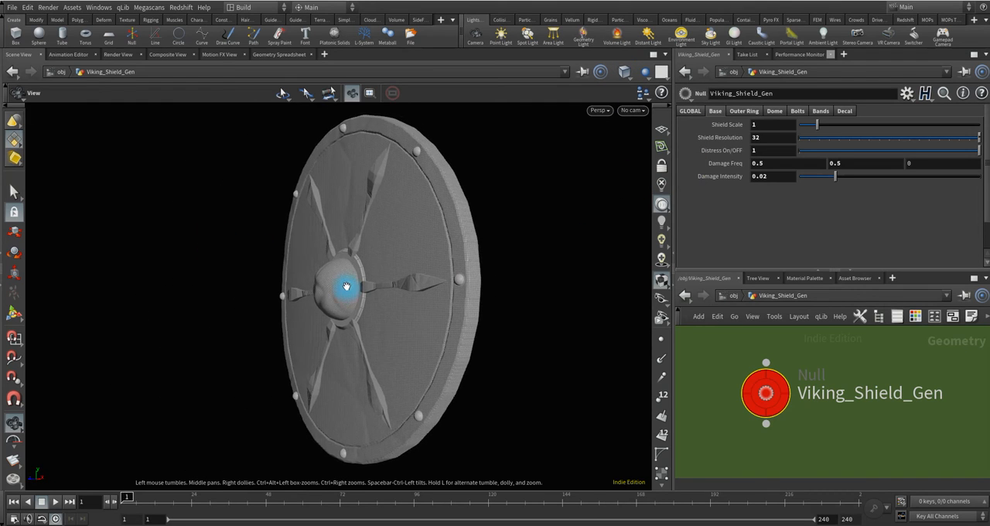
scroll(348, 285, up, 4)
drag(427, 205, 338, 223)
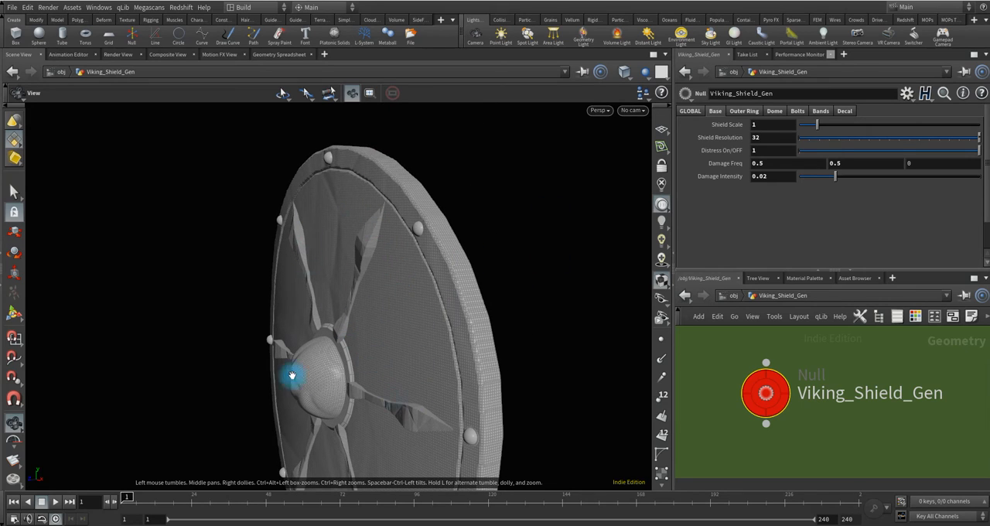
drag(292, 375, 340, 325)
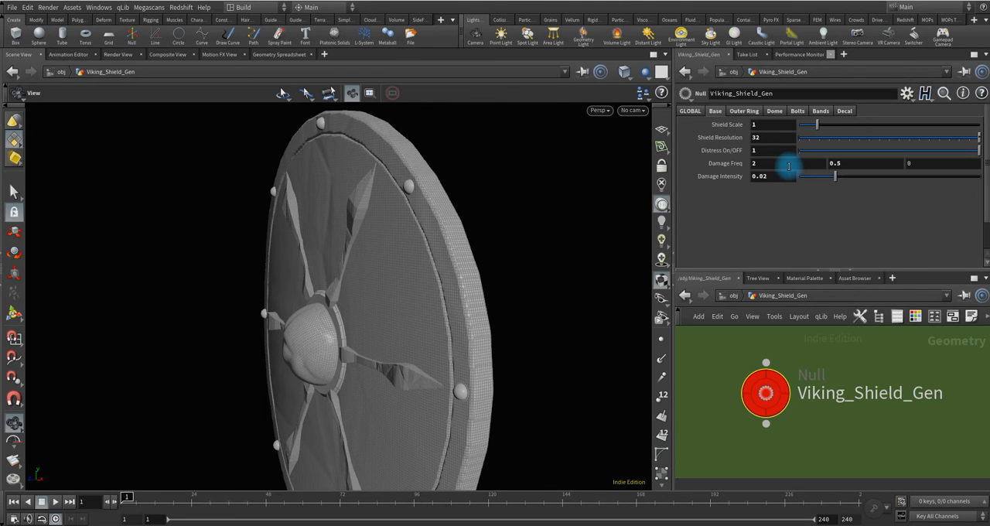
drag(328, 323, 536, 311)
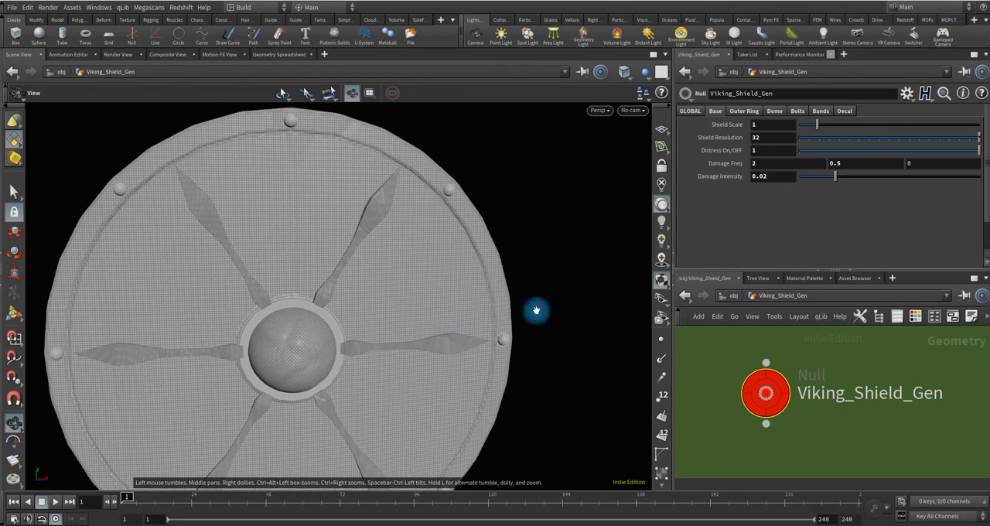
Switch the viewport to high-quality lighting and Smooth Shaded display, and inspect the distressed shield.
click(662, 242)
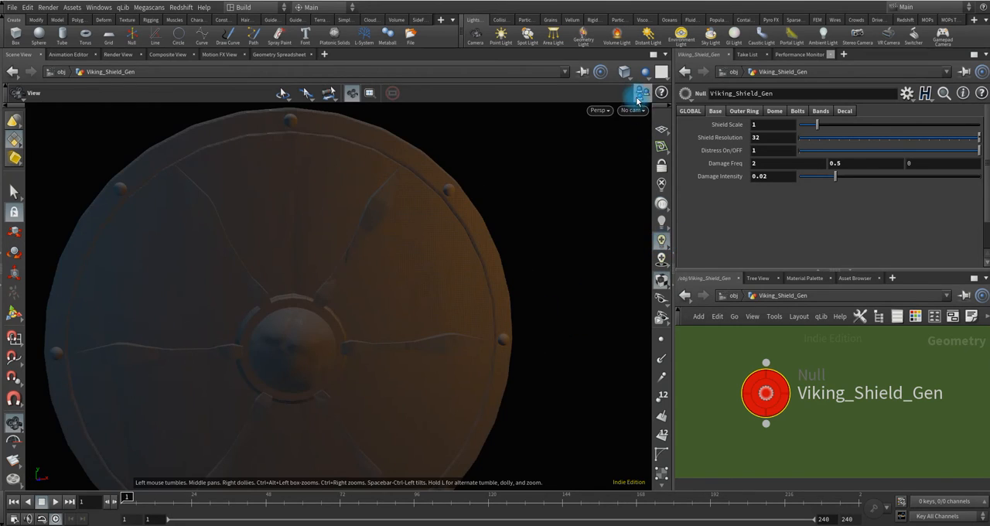
click(625, 72)
click(646, 175)
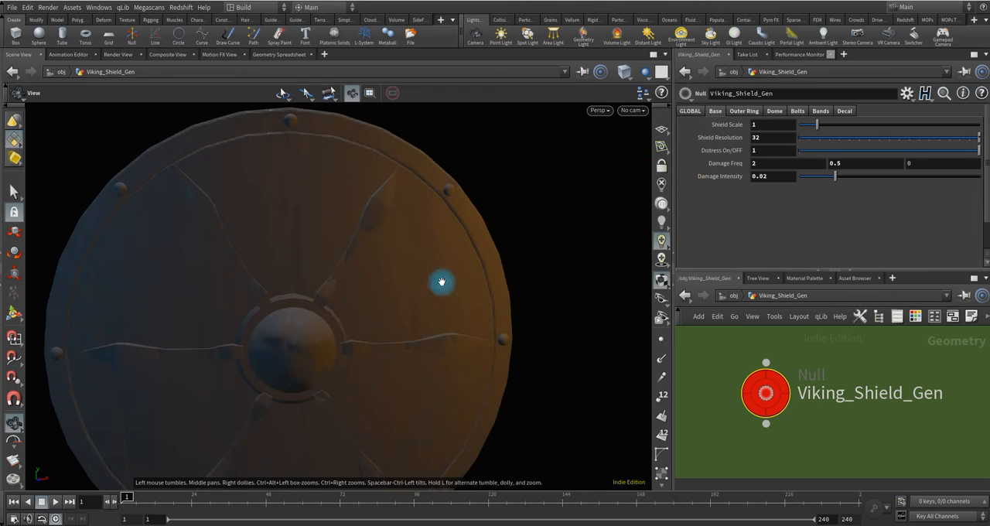
mouse_move(287, 367)
mouse_down()
mouse_move(349, 373)
mouse_move(442, 325)
mouse_move(408, 331)
mouse_move(416, 348)
mouse_move(389, 338)
mouse_move(353, 353)
mouse_move(371, 351)
mouse_move(378, 337)
mouse_up()
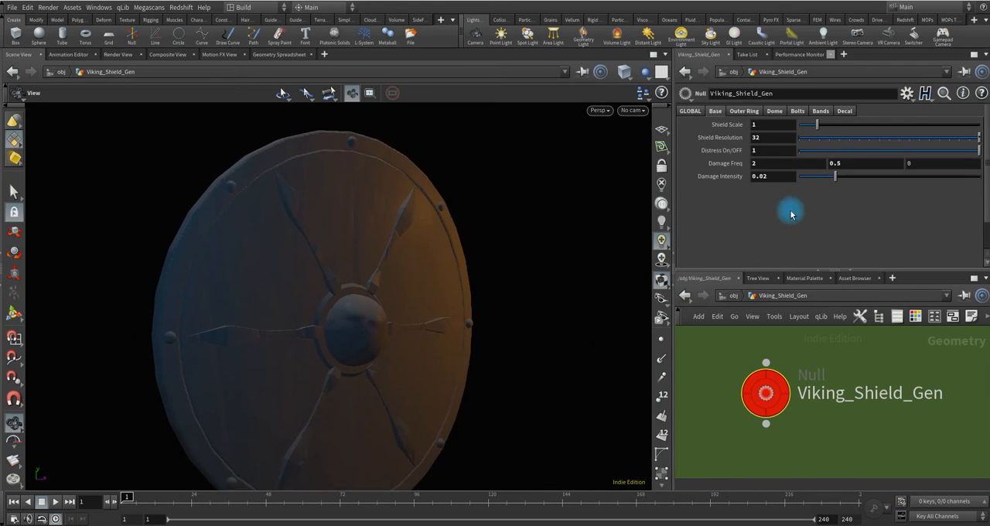
Enable Global Distress, inspect its effect on the whole shield, and disable it again.
click(708, 111)
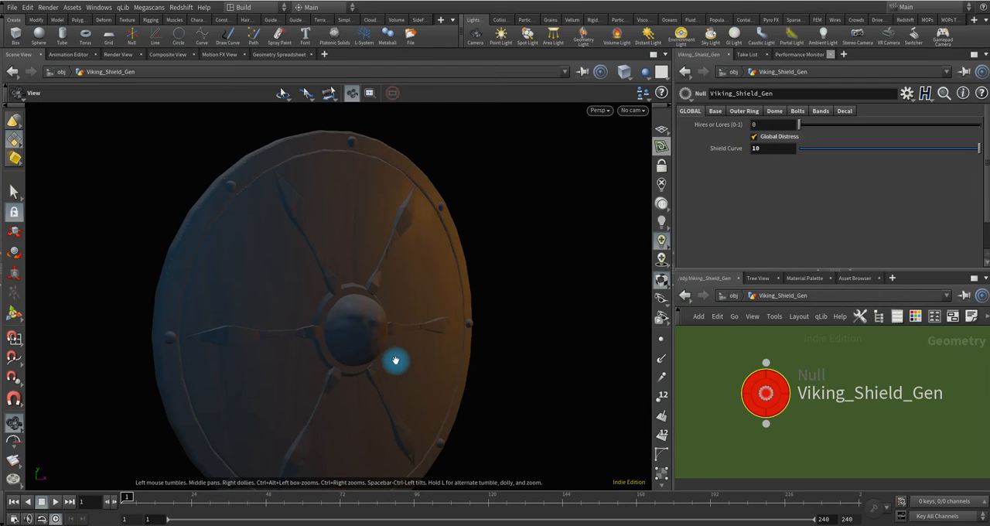
drag(395, 360, 369, 348)
drag(406, 333, 447, 327)
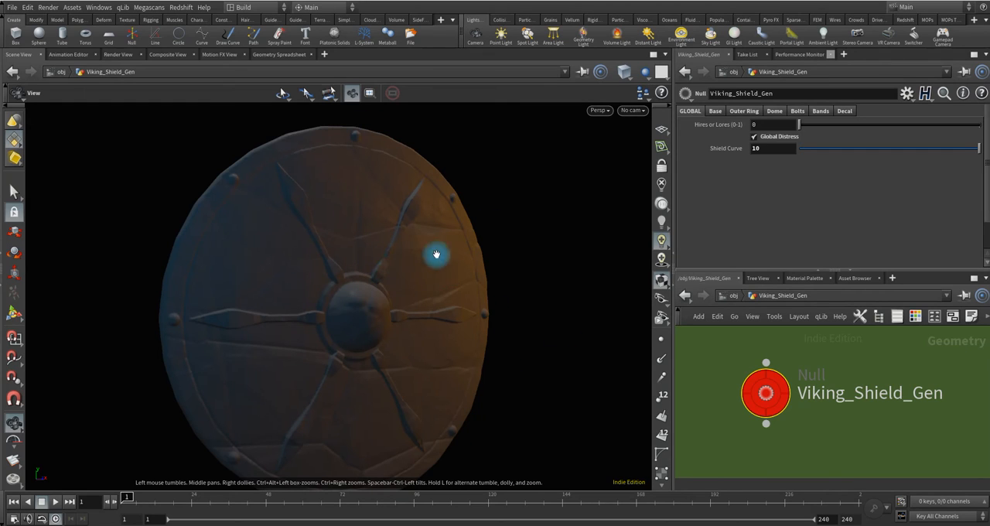
click(755, 136)
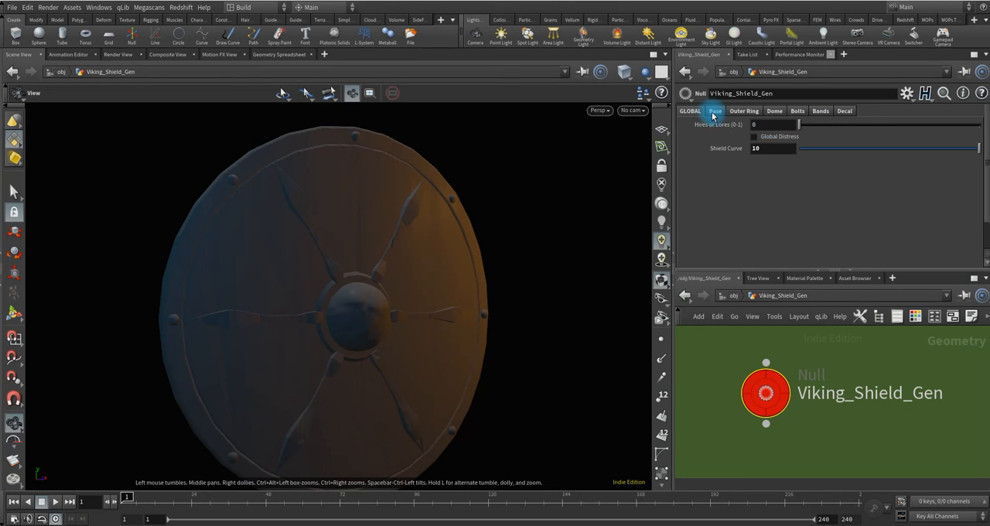
click(713, 113)
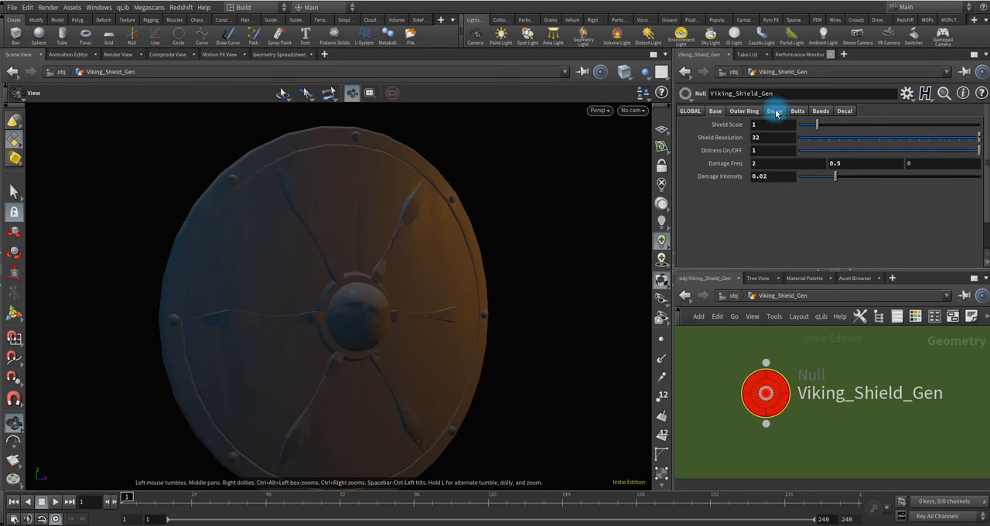
click(774, 112)
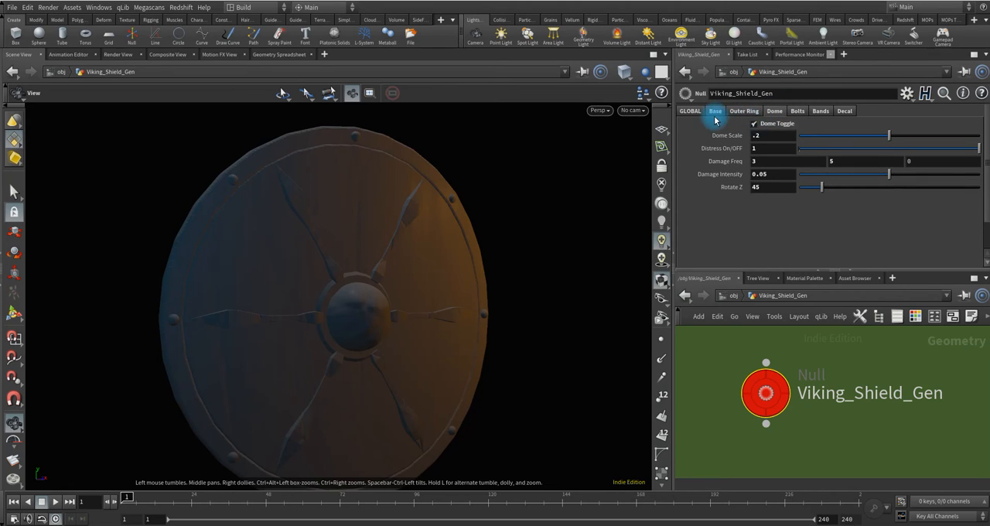
click(845, 112)
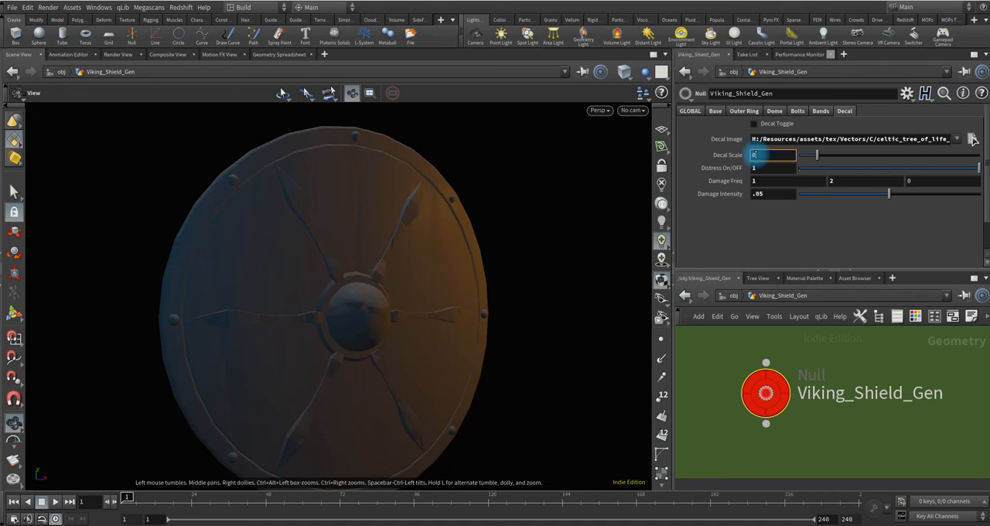
Set the global Hires or Lores (0-1) parameter to 1 and view the shield from the front.
click(690, 110)
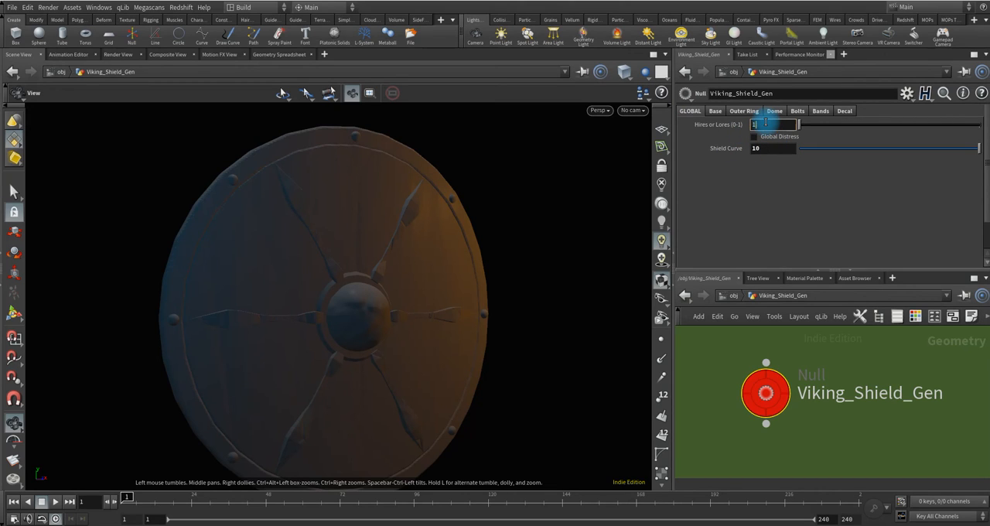
key(Return)
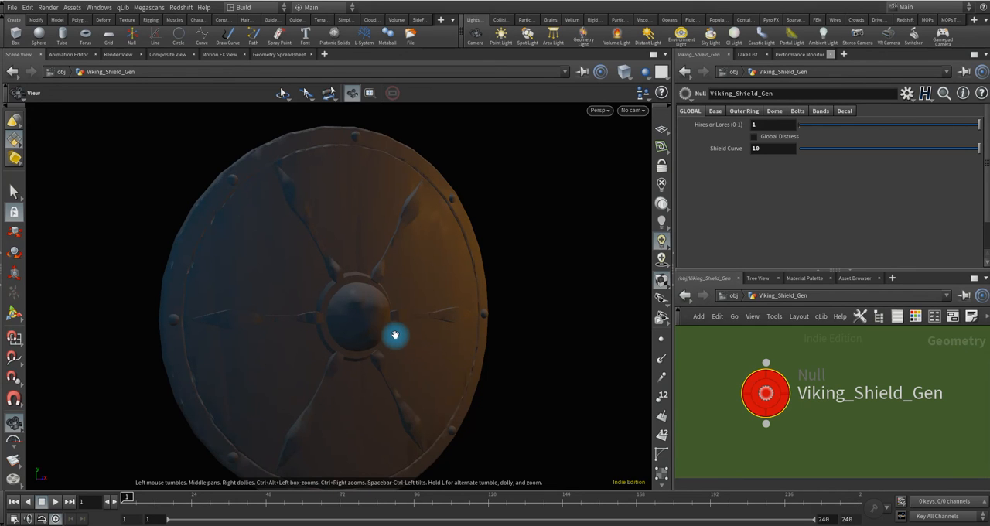
drag(389, 316, 571, 164)
Switch the viewport to Smooth Wire Shaded with headlight-only lighting and inspect the shield's mesh.
click(625, 76)
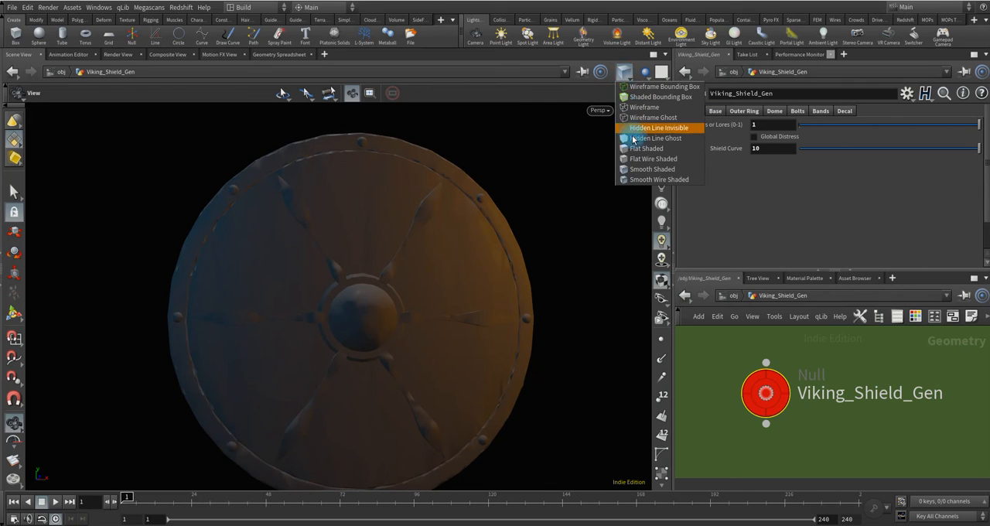
click(635, 176)
mouse_move(383, 327)
mouse_down()
mouse_move(457, 332)
mouse_move(446, 345)
mouse_up()
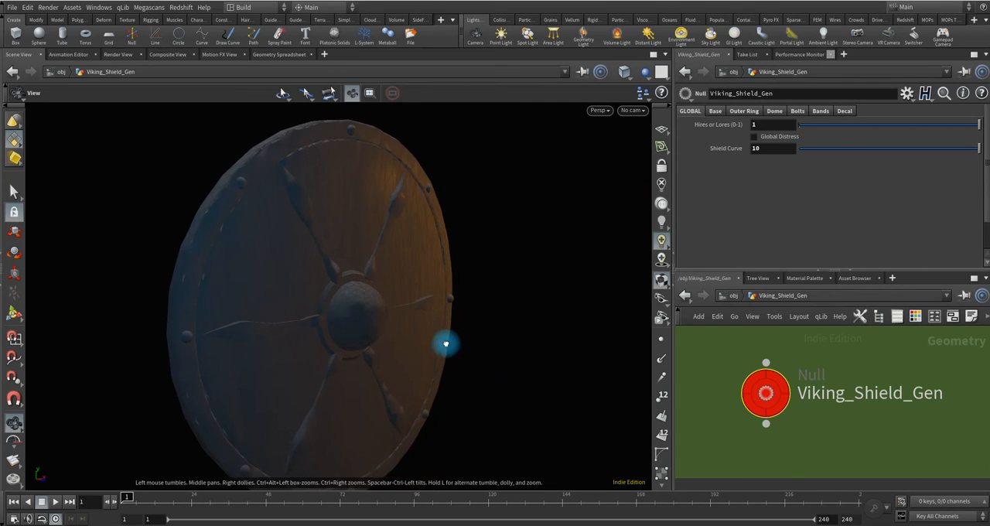
click(661, 204)
drag(371, 315, 300, 299)
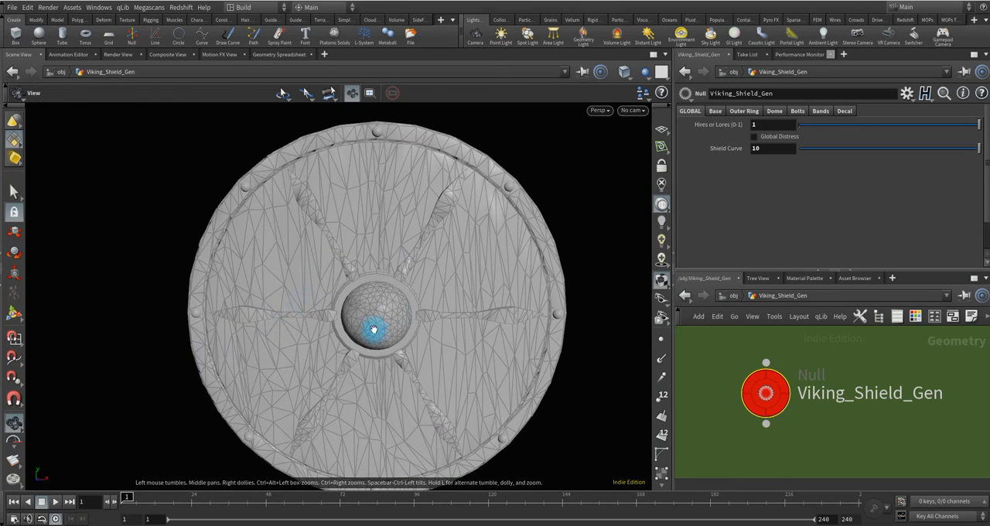
drag(394, 330, 400, 303)
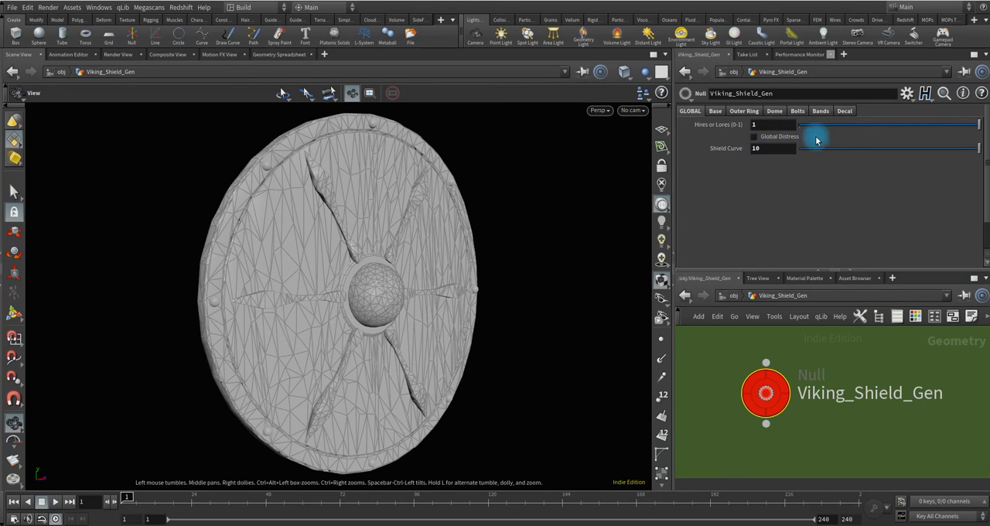
Set Distress On/OFF to 0 for both the base and the outer ring.
click(716, 113)
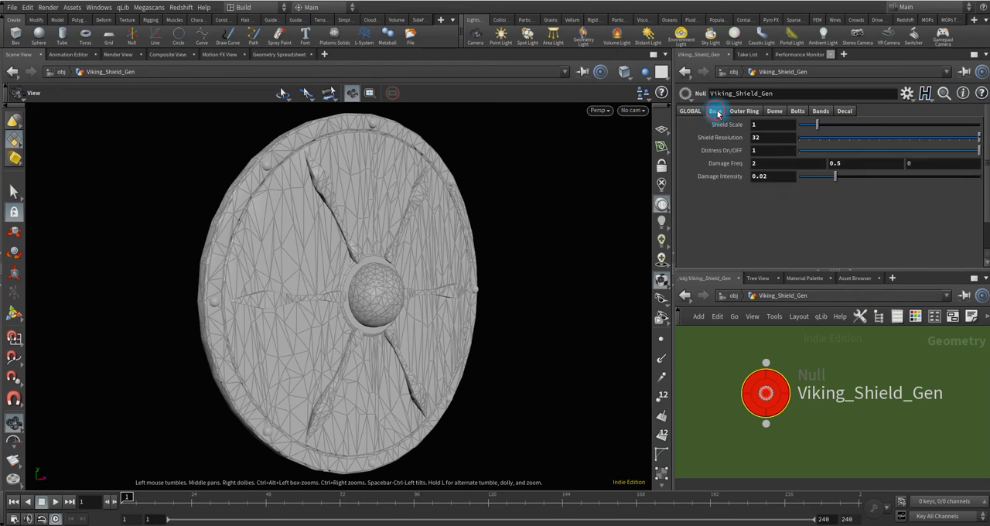
click(763, 137)
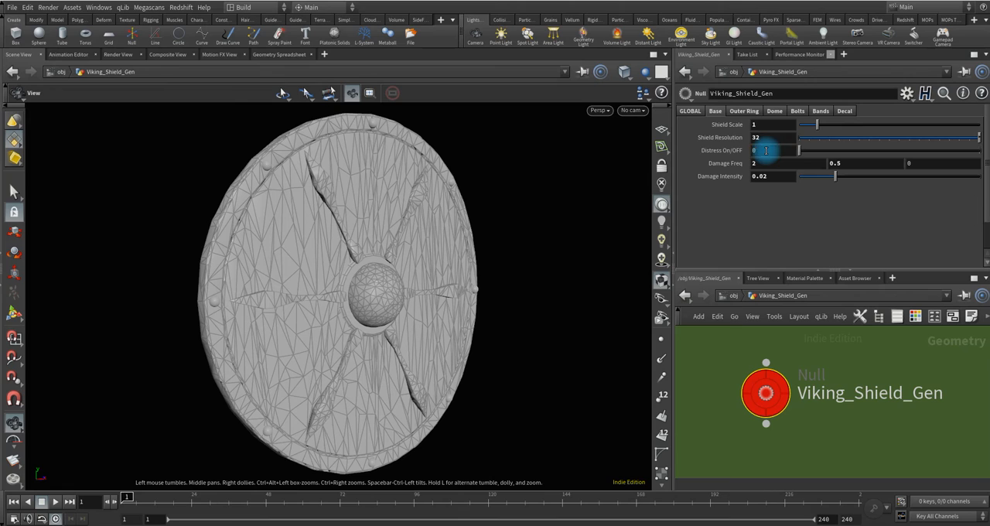
click(745, 111)
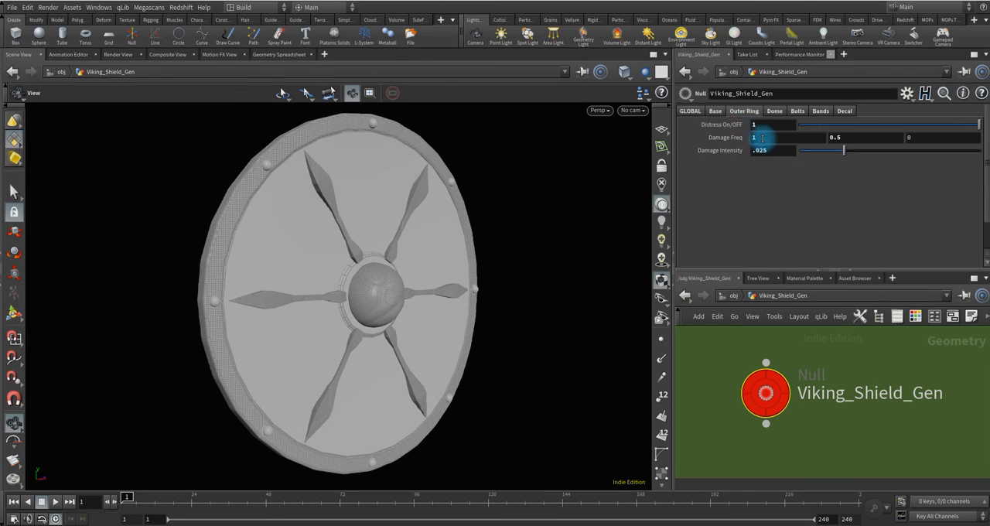
click(766, 125)
text(0)
key(Return)
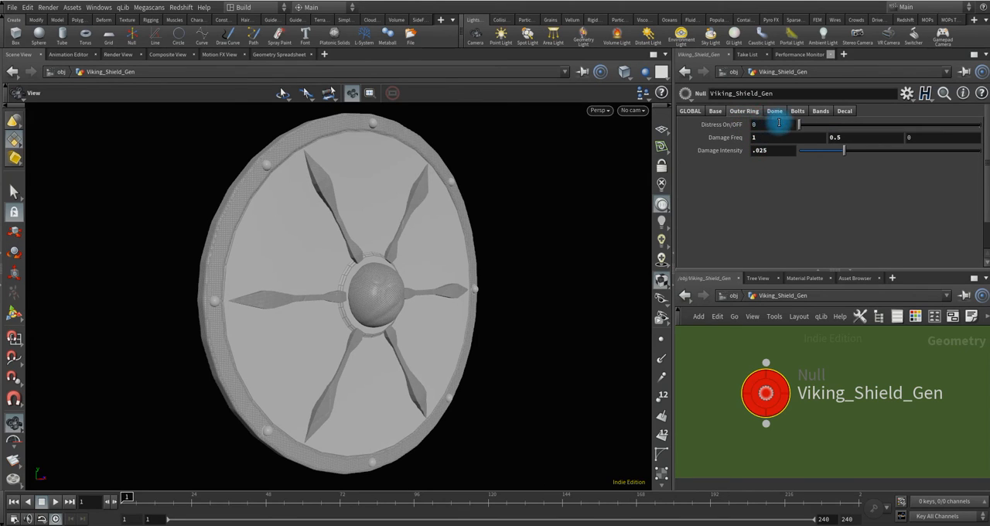
Set the central dome's Distress On/OFF to 0.
click(774, 111)
click(763, 150)
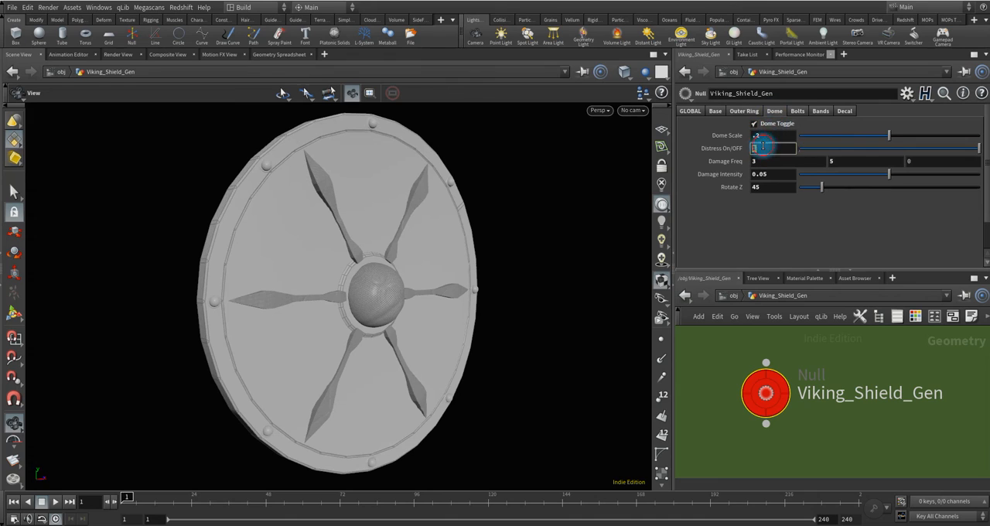
text(0)
key(Return)
Turn the shield's bolts off and back on.
click(798, 112)
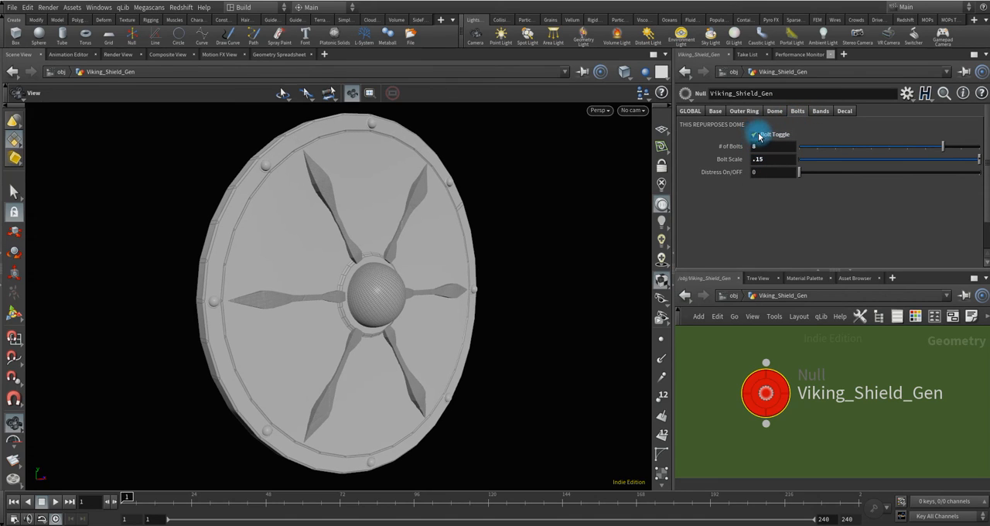
click(757, 135)
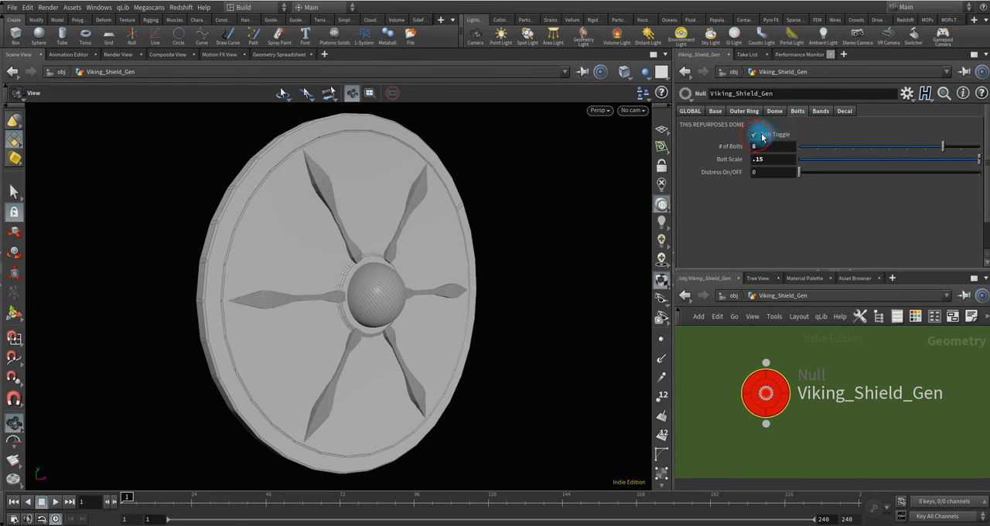
click(762, 137)
Disable the shield's front bands.
click(820, 111)
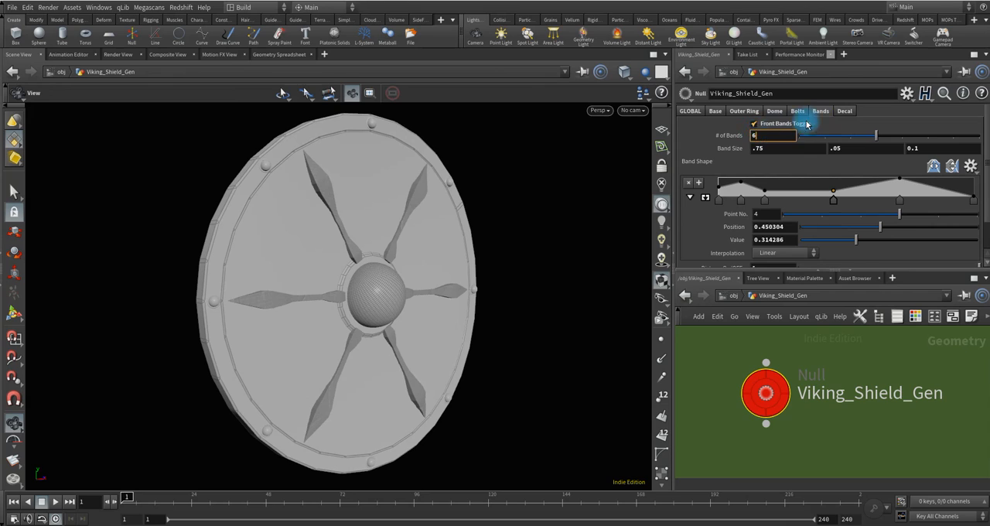
click(754, 124)
Enable the shield's decal and set its Distress On/OFF to 0.
click(845, 111)
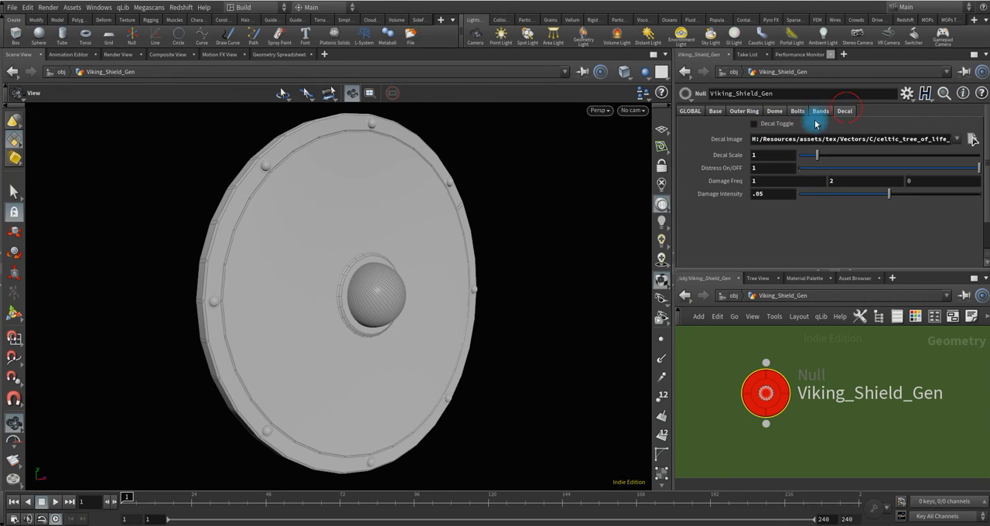
click(755, 125)
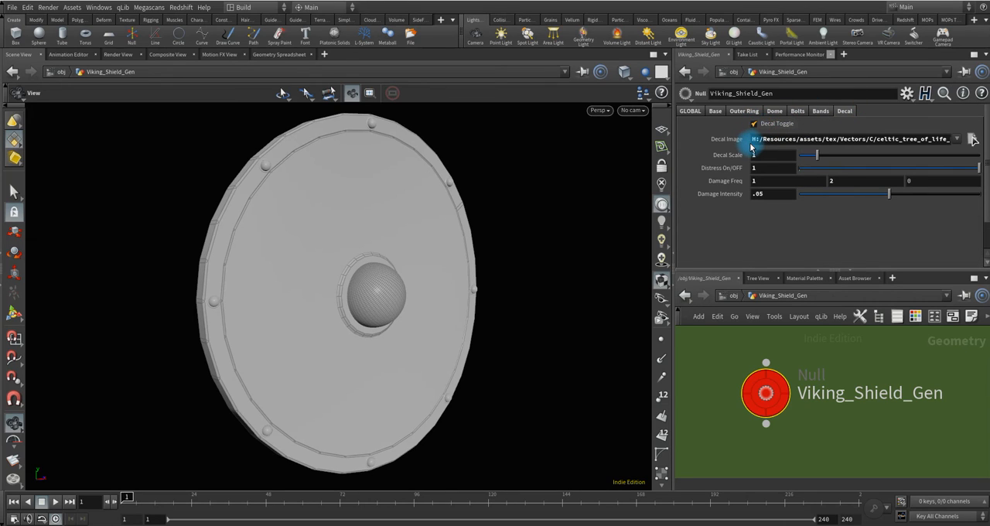
double_click(756, 170)
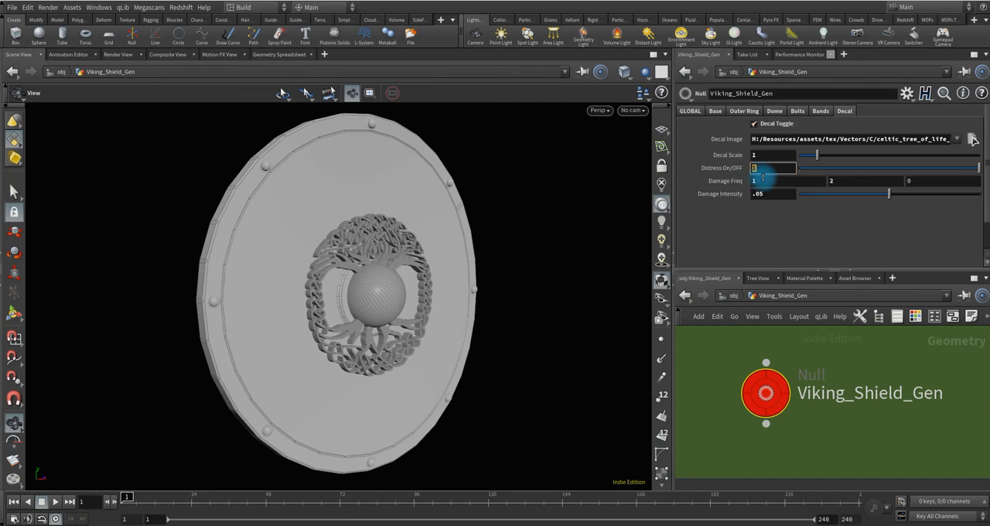
text(0)
key(Return)
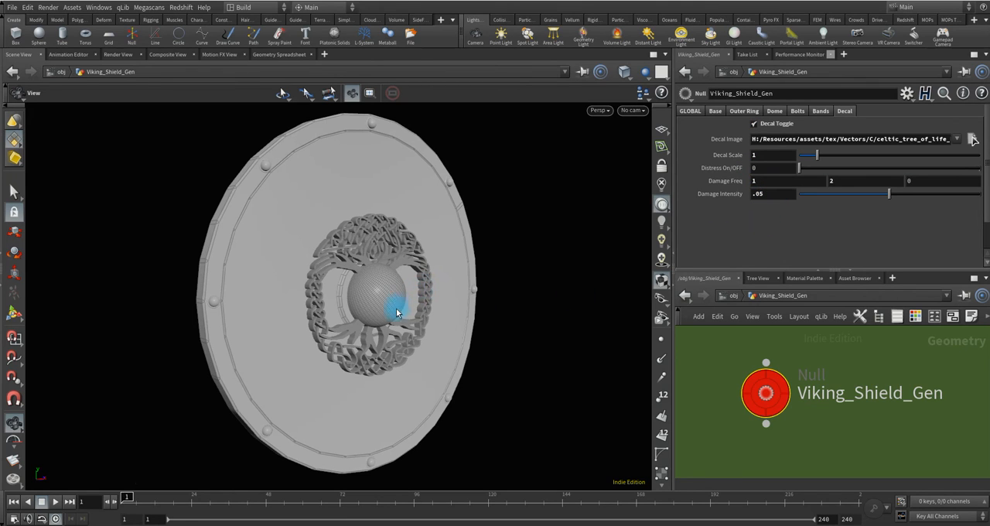
drag(395, 301, 557, 194)
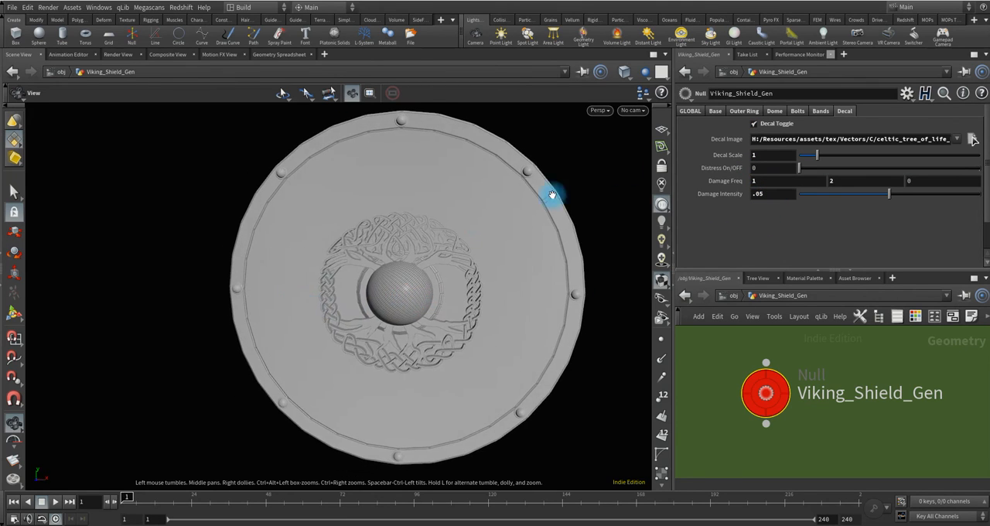
click(713, 112)
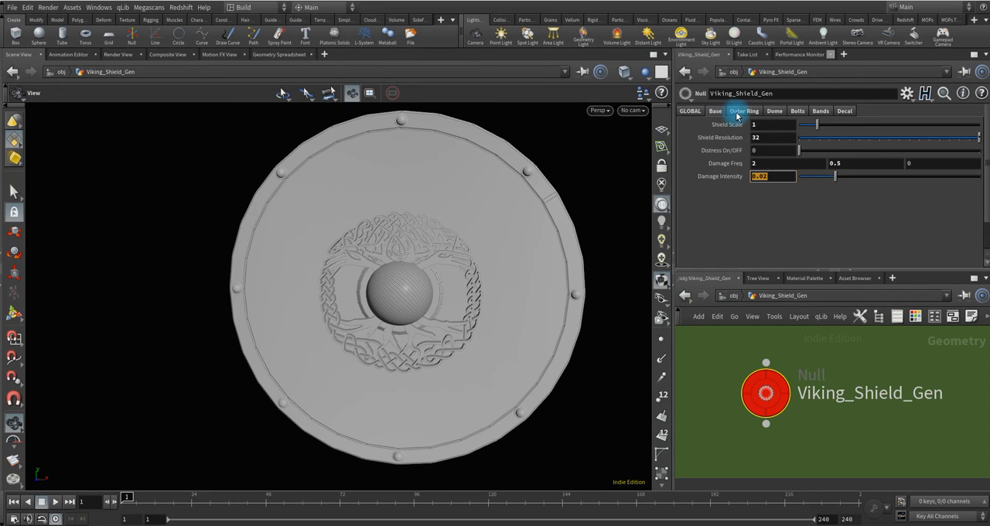
click(772, 113)
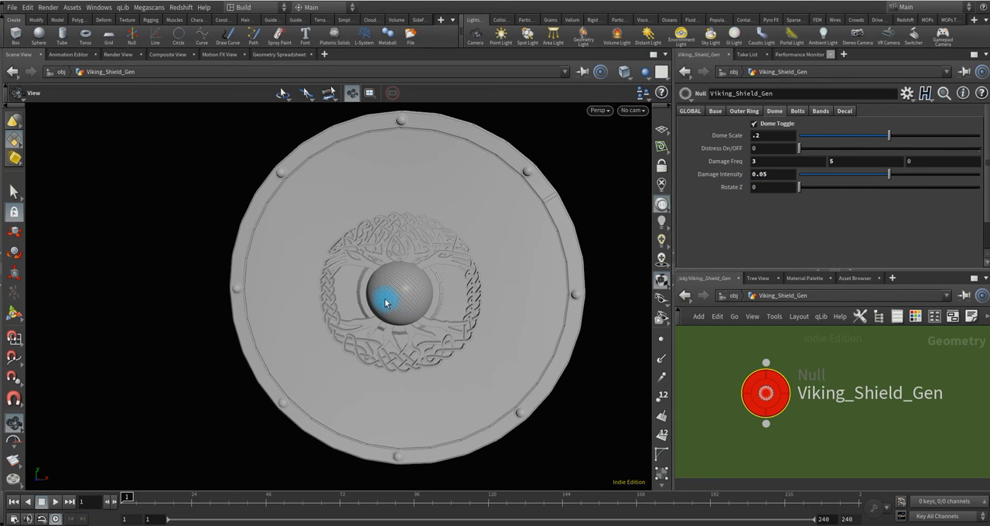
drag(386, 302, 479, 287)
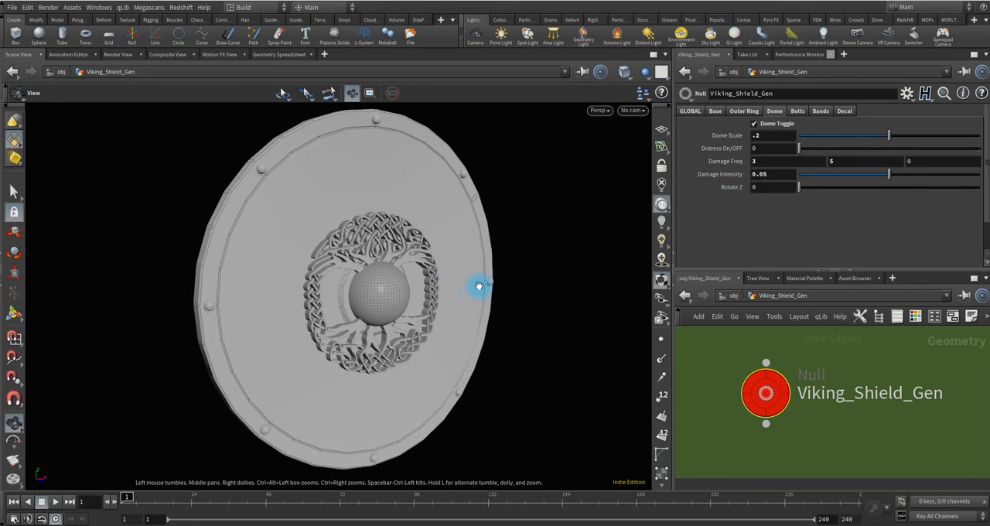
Set the global Hires or Lores value to 0 and turn on Global Distress.
click(690, 110)
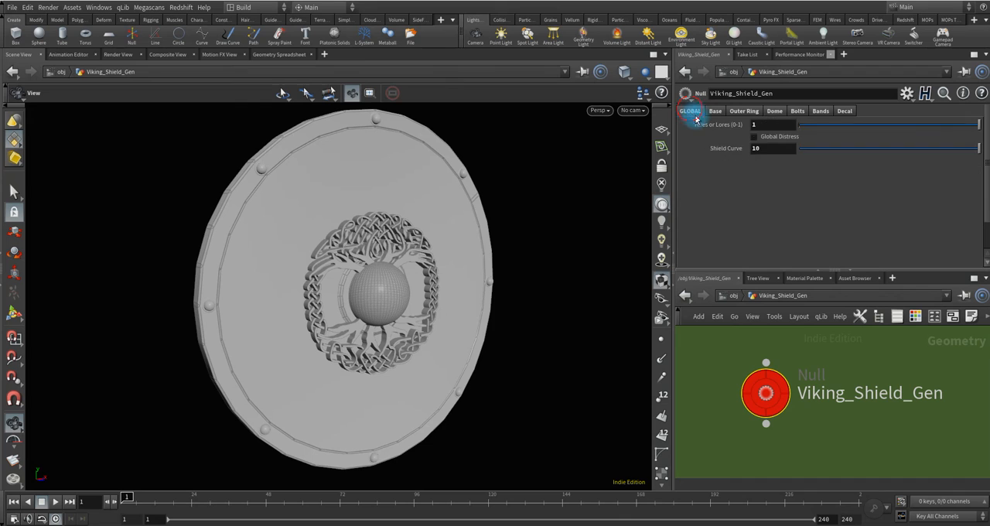
drag(410, 312, 451, 320)
double_click(774, 129)
text(0)
key(Return)
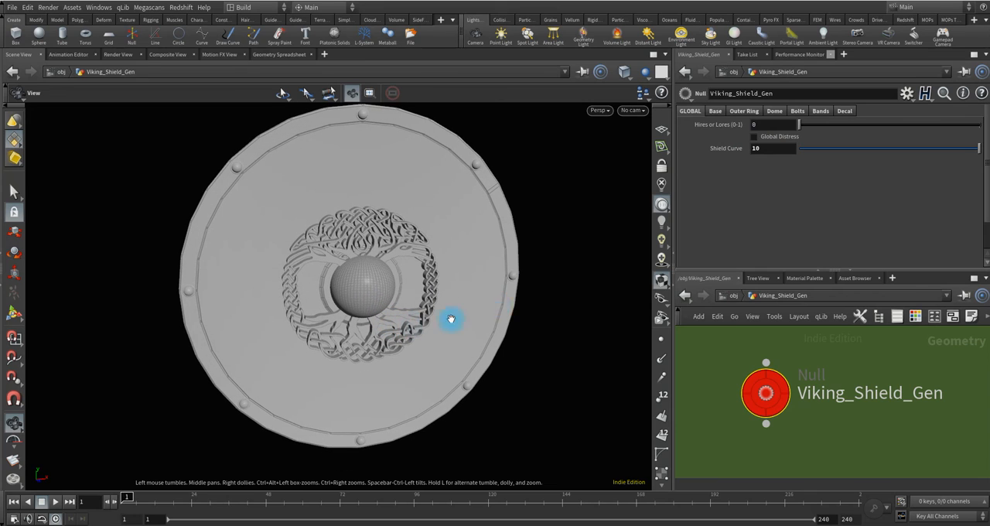
click(755, 139)
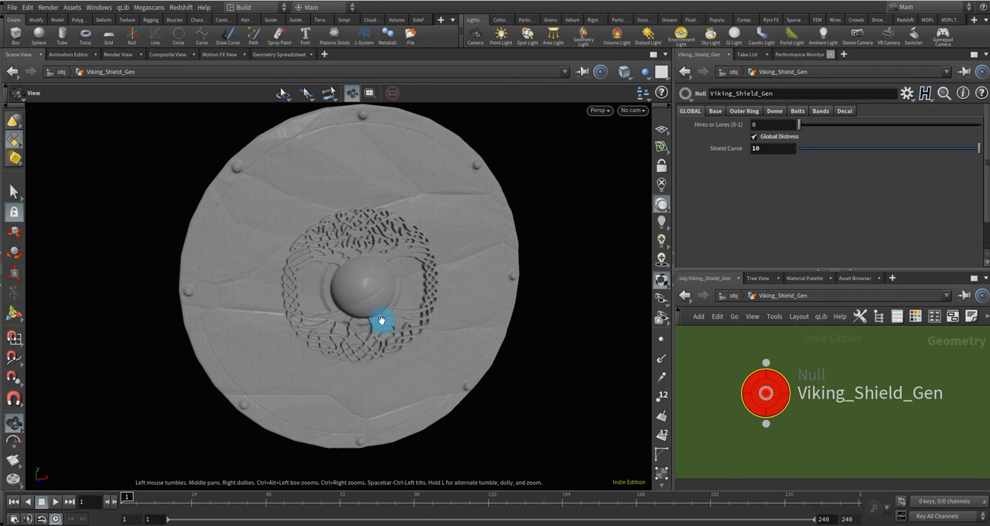
drag(382, 320, 544, 236)
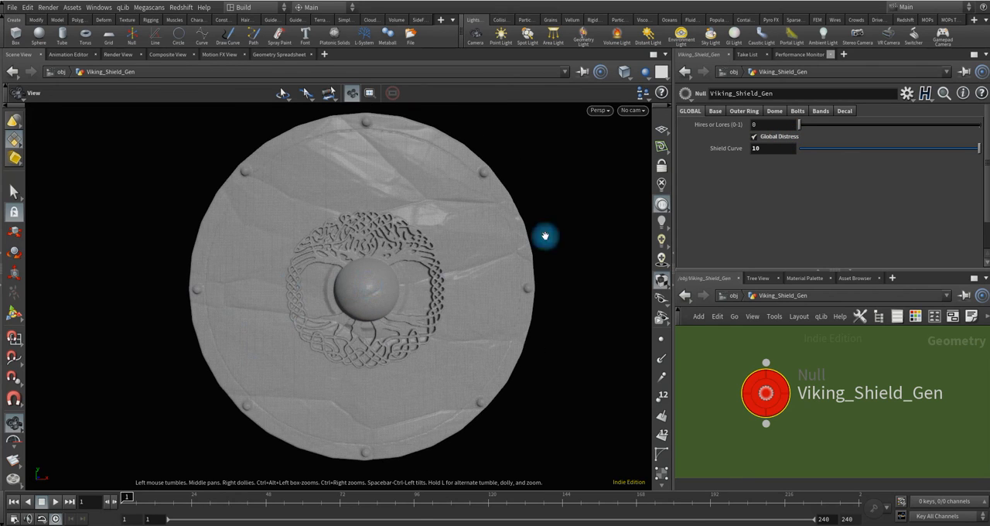
Enable the shield's front bands.
click(820, 111)
click(755, 125)
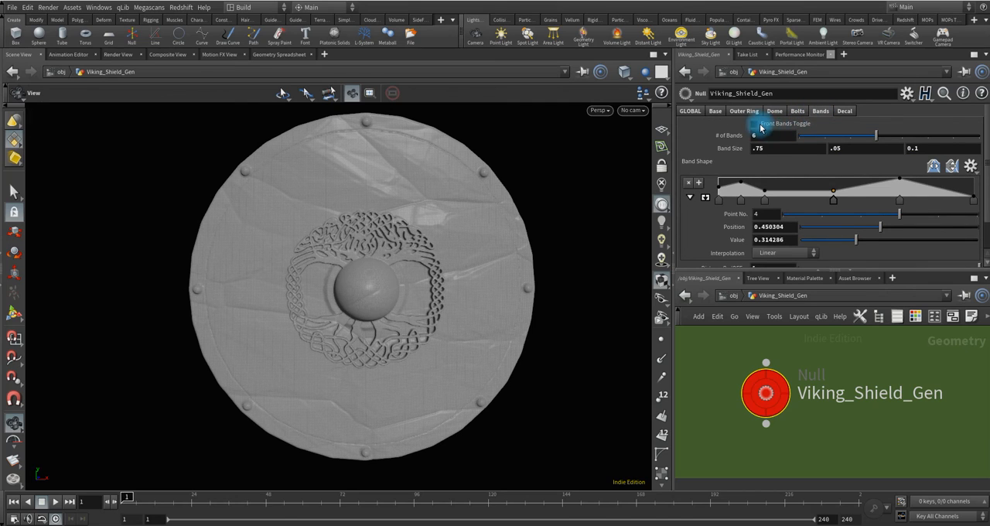
click(366, 309)
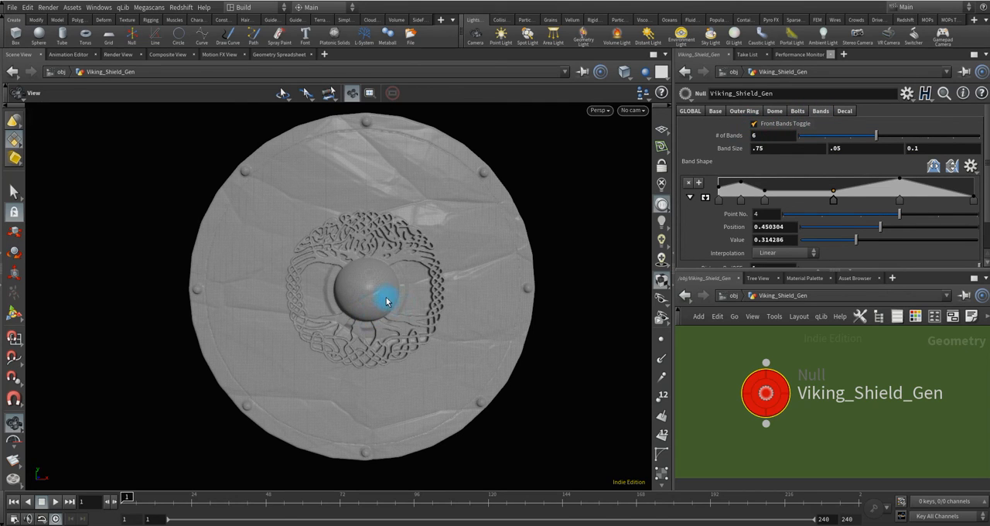
drag(374, 288, 418, 294)
Set the global Hires or Lores value to 1 and display the shield as Smooth Shaded.
click(700, 113)
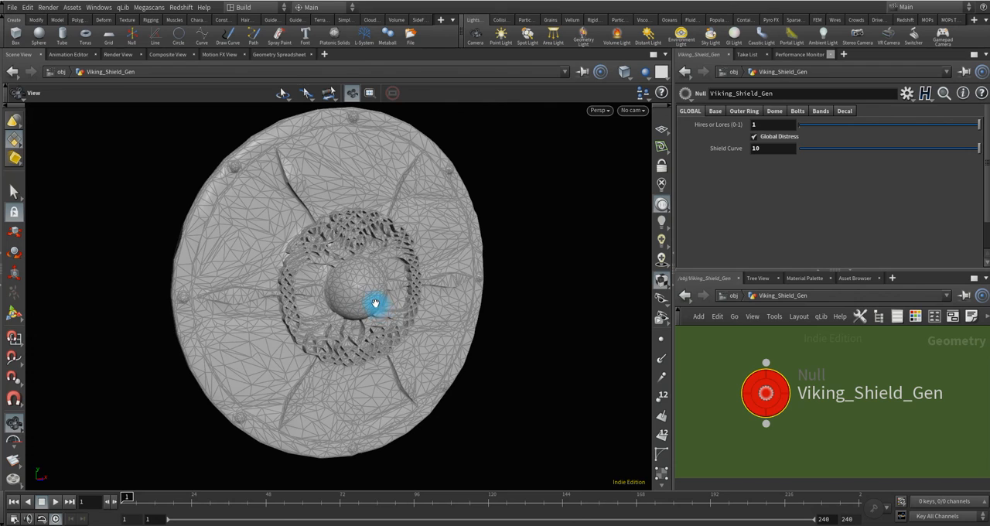
click(625, 71)
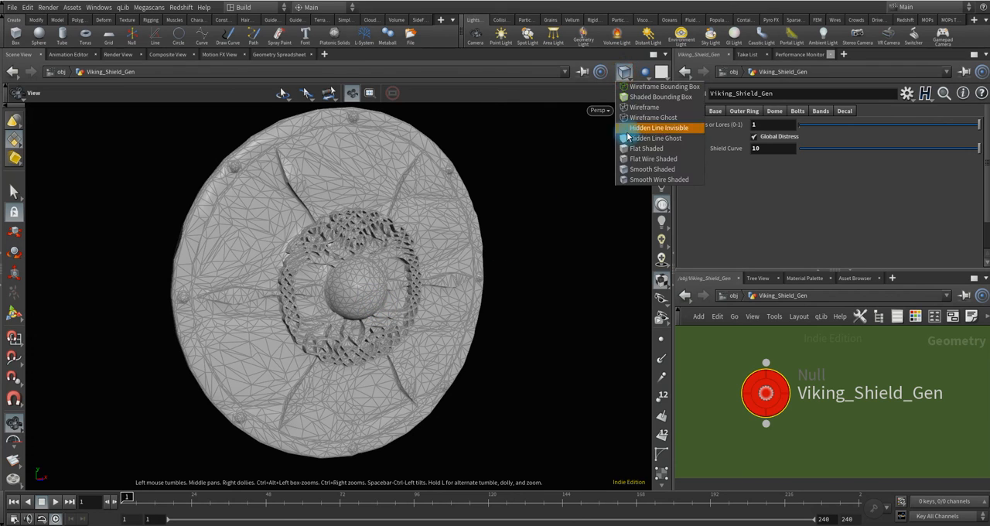
click(636, 169)
mouse_move(365, 294)
mouse_down()
mouse_move(414, 294)
mouse_move(258, 296)
mouse_up()
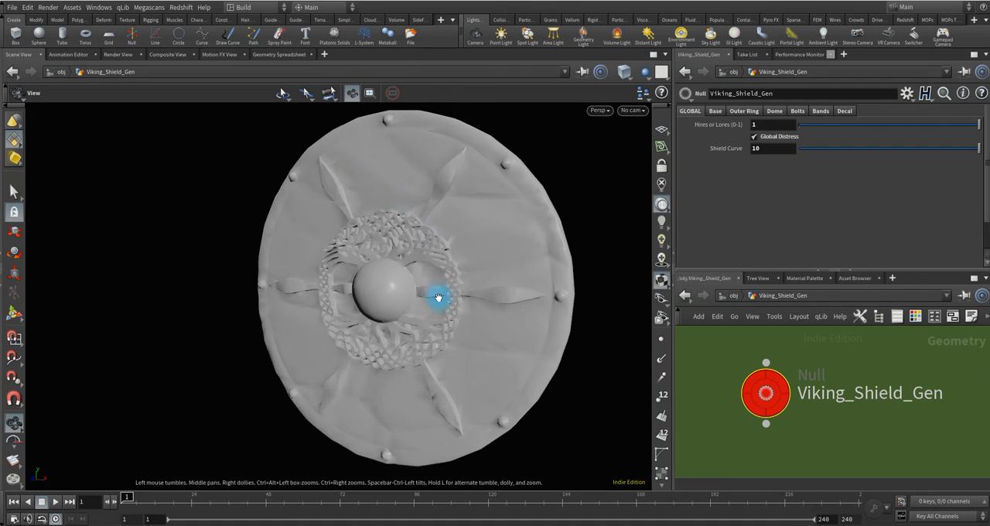
mouse_move(437, 298)
mouse_down()
mouse_move(369, 310)
mouse_move(371, 320)
mouse_move(557, 302)
mouse_move(398, 323)
mouse_move(516, 349)
mouse_move(577, 336)
mouse_move(593, 308)
mouse_move(466, 285)
mouse_move(408, 305)
mouse_move(447, 298)
mouse_up()
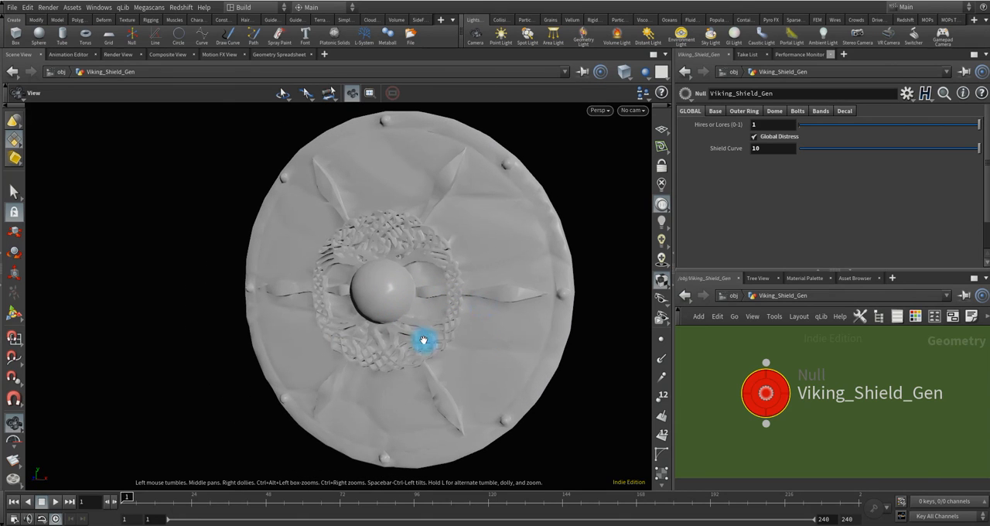
Set the global Hires or Lores value to 0 and turn off Global Distress.
drag(393, 299, 410, 288)
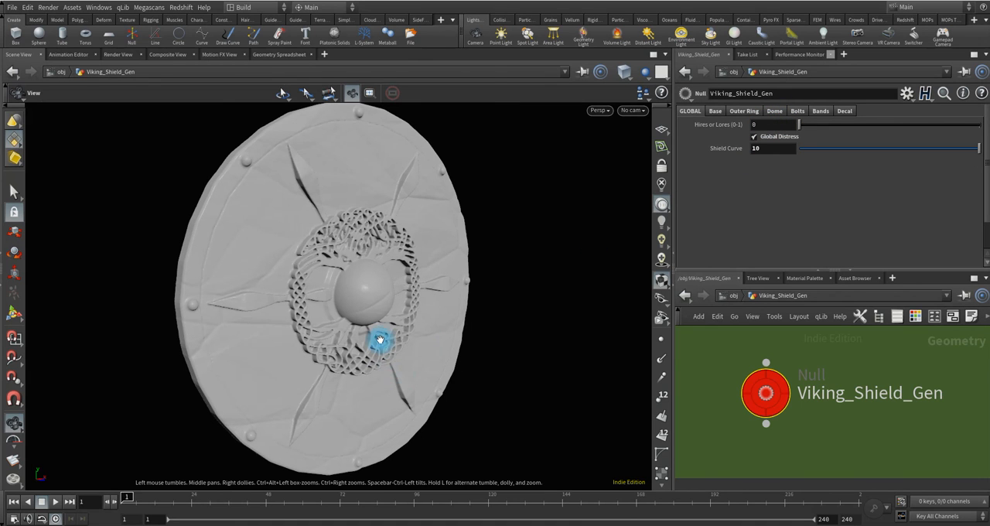
drag(388, 299, 579, 234)
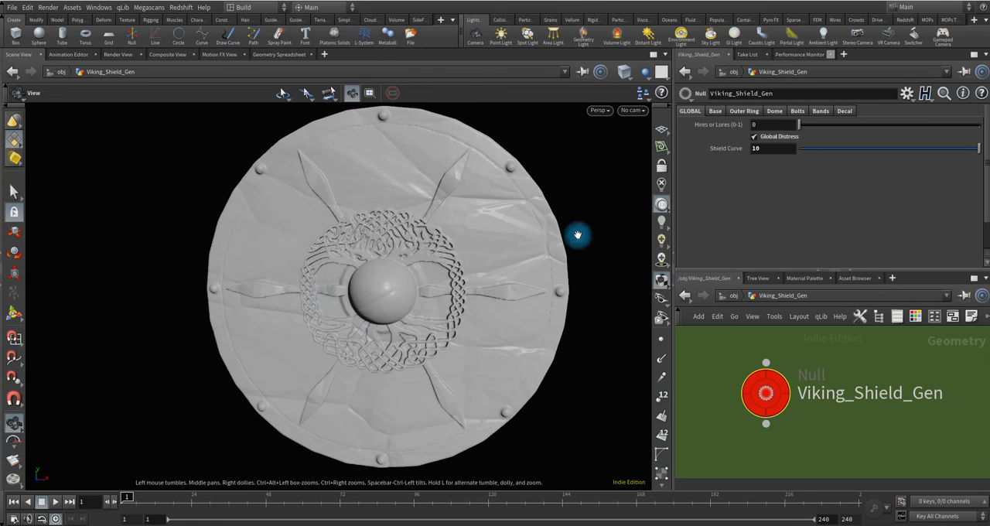
click(755, 137)
drag(411, 290, 461, 286)
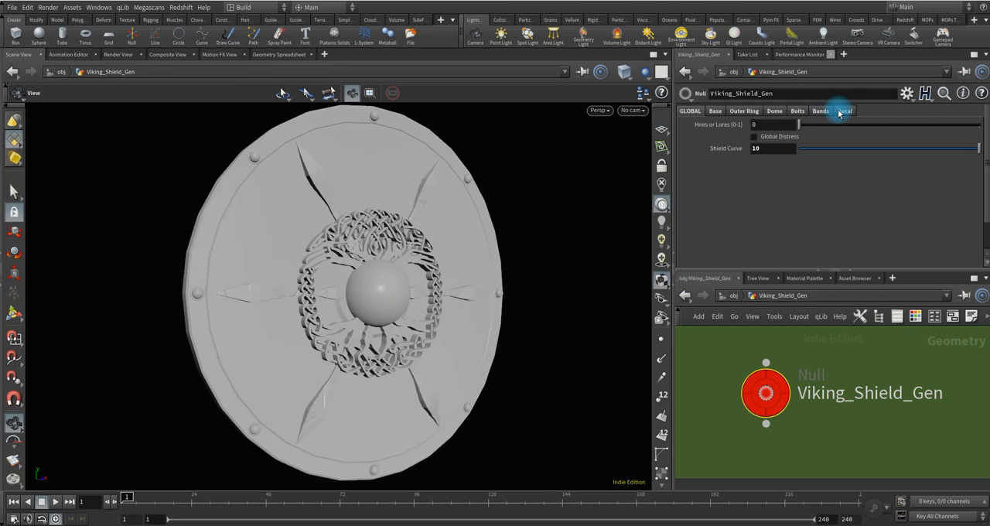
Disable the shield's decal.
click(842, 111)
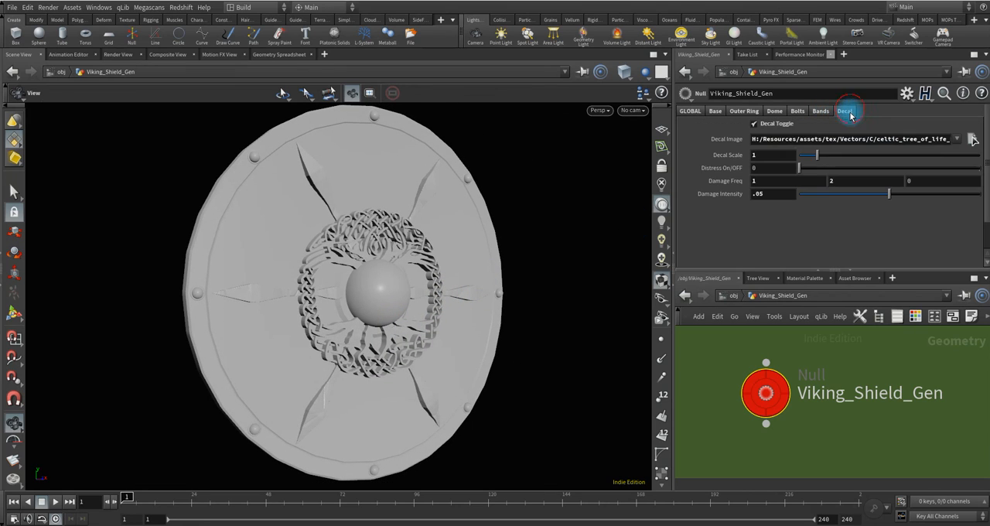
click(753, 125)
drag(368, 301, 399, 308)
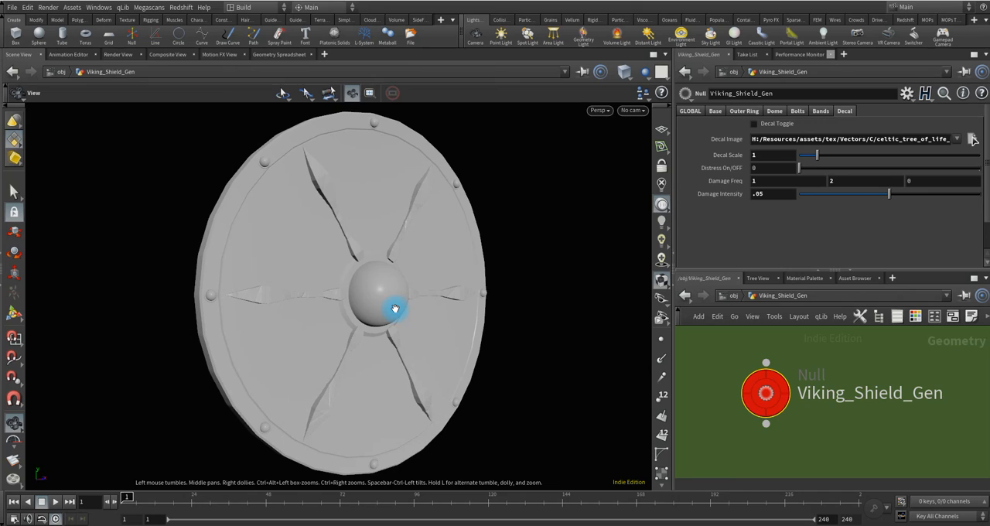